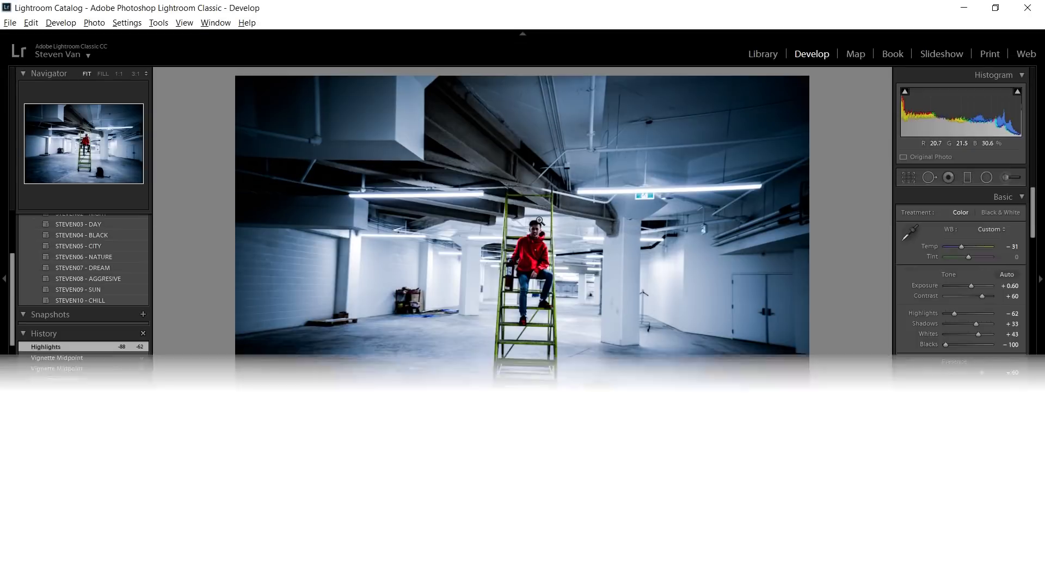
Step: Inspect the man's face at full size, then compare the edit with the original
{"action": "left_click", "coordinate": [542, 228]}
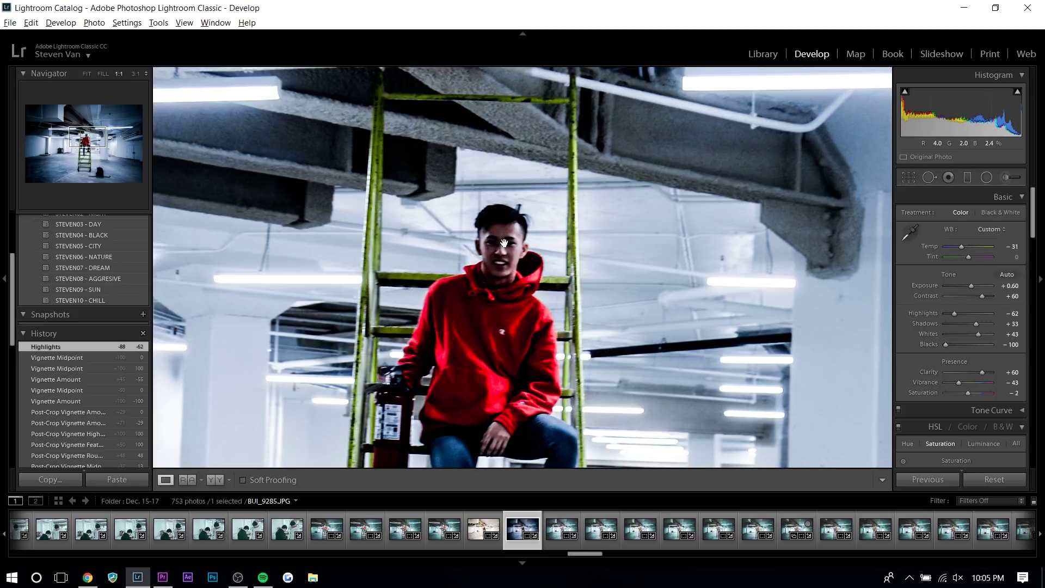
{"action": "left_click", "coordinate": [504, 243]}
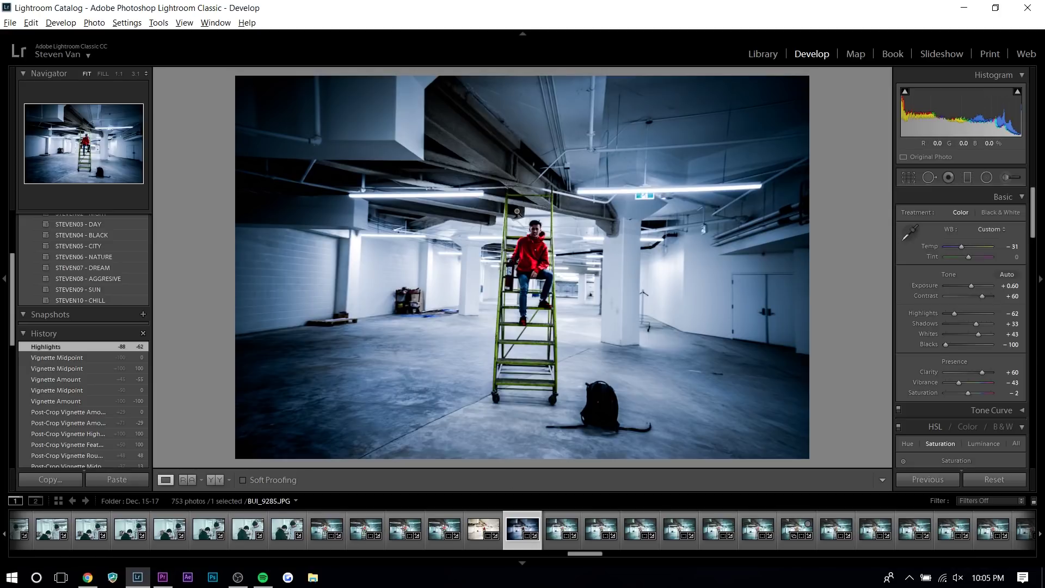
{"action": "key", "text": "backslash"}
{"action": "key", "text": "backslash"}
{"action": "key", "text": "backslash"}
{"action": "key", "text": "backslash"}
{"action": "key", "text": "backslash"}
{"action": "key", "text": "backslash"}
{"action": "key", "text": "backslash"}
{"action": "key", "text": "backslash"}
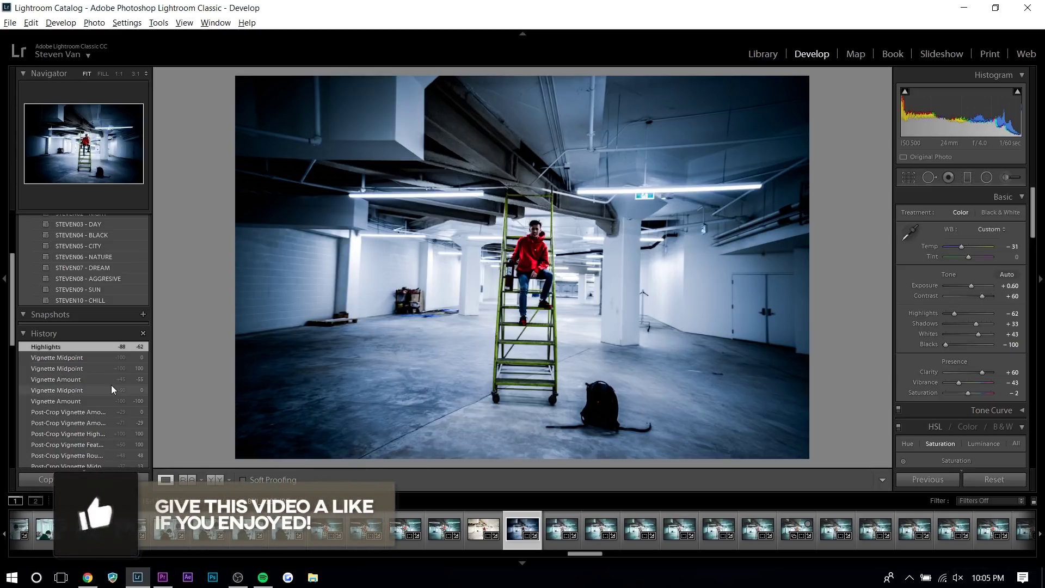
Step: Revert the photo to its Import state from the History panel
{"action": "scroll", "coordinate": [137, 390], "scroll_direction": "down", "scroll_amount": 2}
{"action": "scroll", "coordinate": [131, 396], "scroll_direction": "down", "scroll_amount": 5}
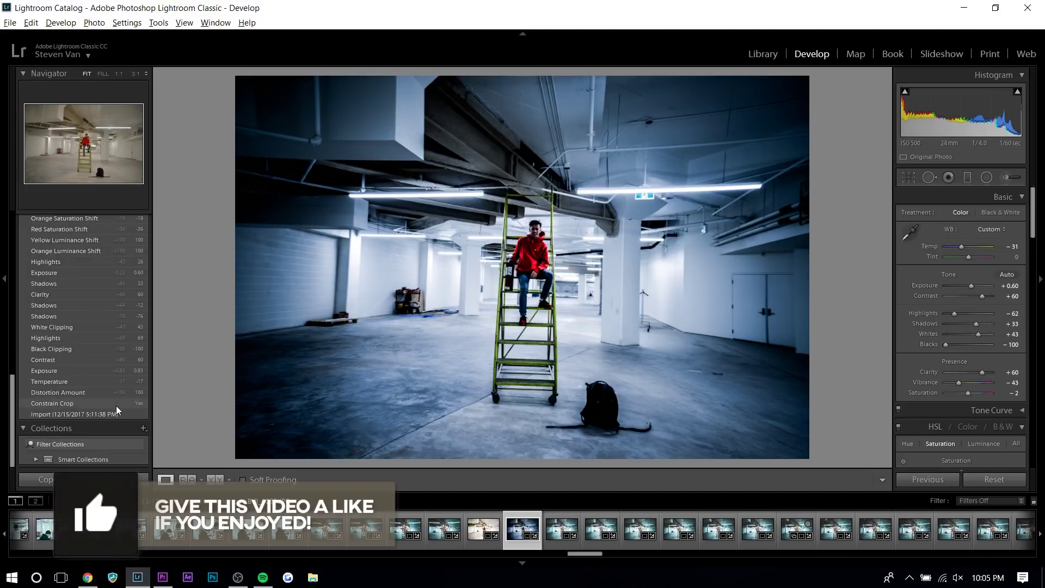
{"action": "left_click", "coordinate": [111, 414]}
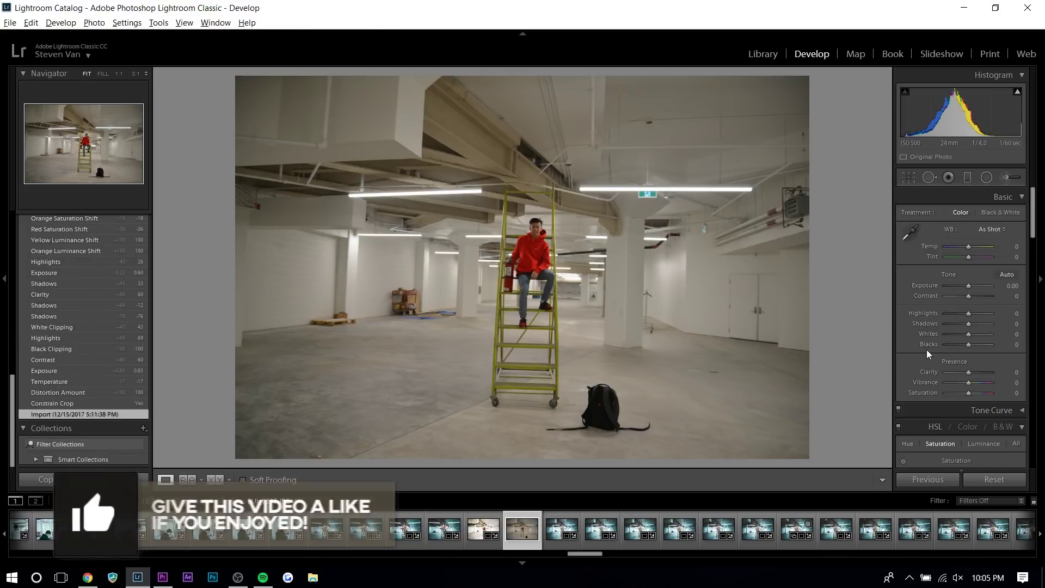
Step: Set Lens Corrections Distortion Amount to +100 with Constrain Crop on
{"action": "scroll", "coordinate": [910, 334], "scroll_direction": "down", "scroll_amount": 2}
{"action": "scroll", "coordinate": [910, 335], "scroll_direction": "down", "scroll_amount": 8}
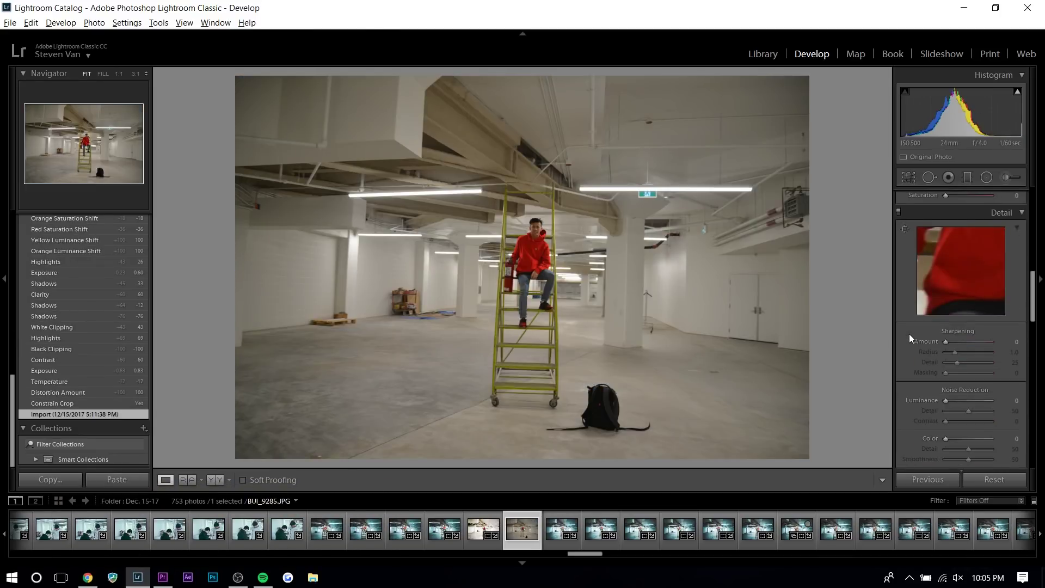
{"action": "left_click_drag", "start_coordinate": [966, 293], "coordinate": [990, 289]}
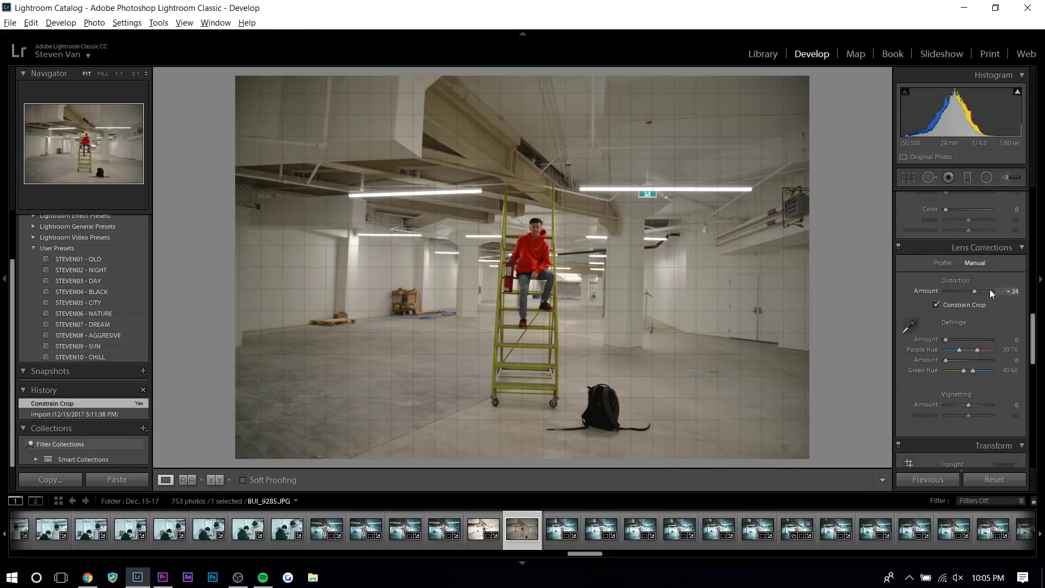
{"action": "scroll", "coordinate": [930, 309], "scroll_direction": "up", "scroll_amount": 10}
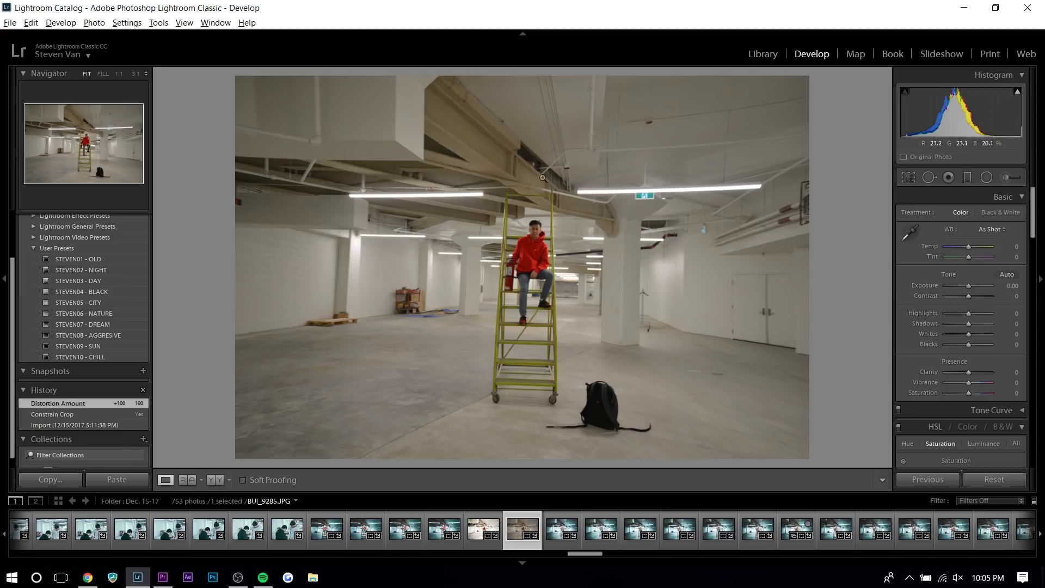
Step: Set Blacks -100 and Highlights +100, compare at 1:1, then lift Shadows to +40
{"action": "mouse_move", "coordinate": [944, 352]}
{"action": "left_mouse_down"}
{"action": "mouse_move", "coordinate": [955, 349]}
{"action": "mouse_move", "coordinate": [940, 349]}
{"action": "left_mouse_up"}
{"action": "left_click_drag", "start_coordinate": [980, 314], "coordinate": [996, 316]}
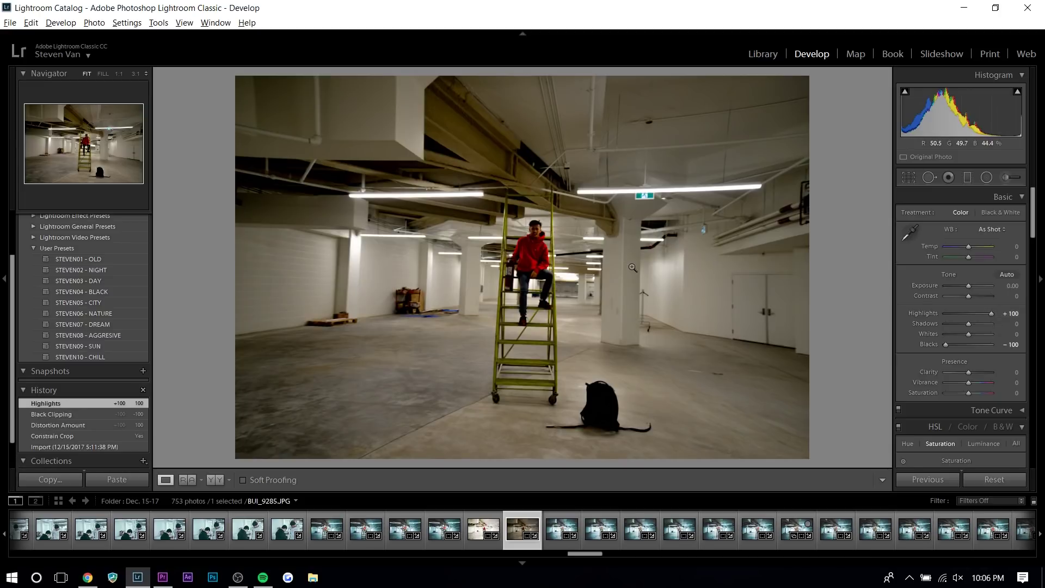
{"action": "key", "text": "backslash"}
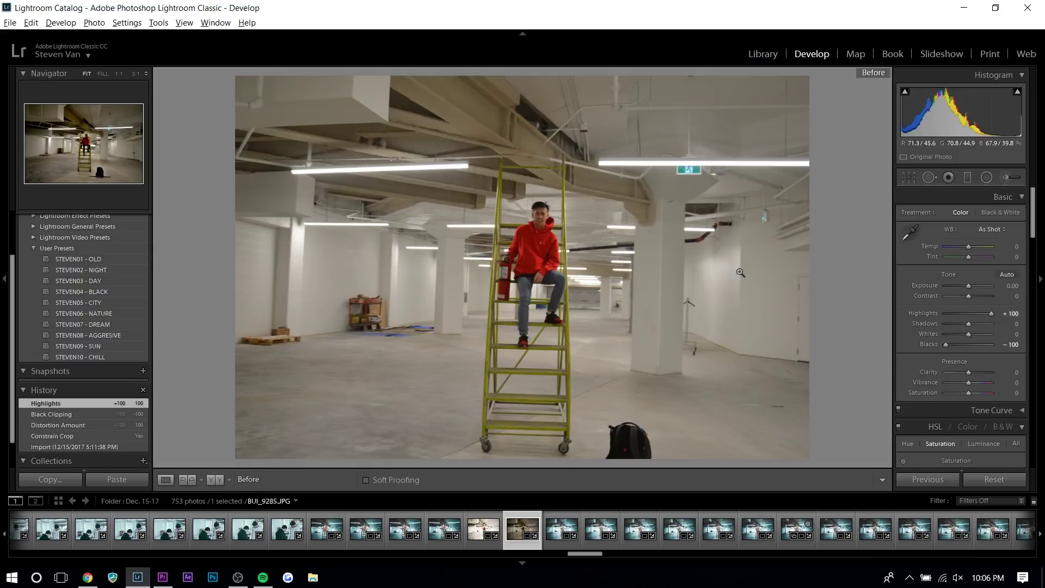
{"action": "key", "text": "backslash"}
{"action": "key", "text": "backslash"}
{"action": "key", "text": "backslash"}
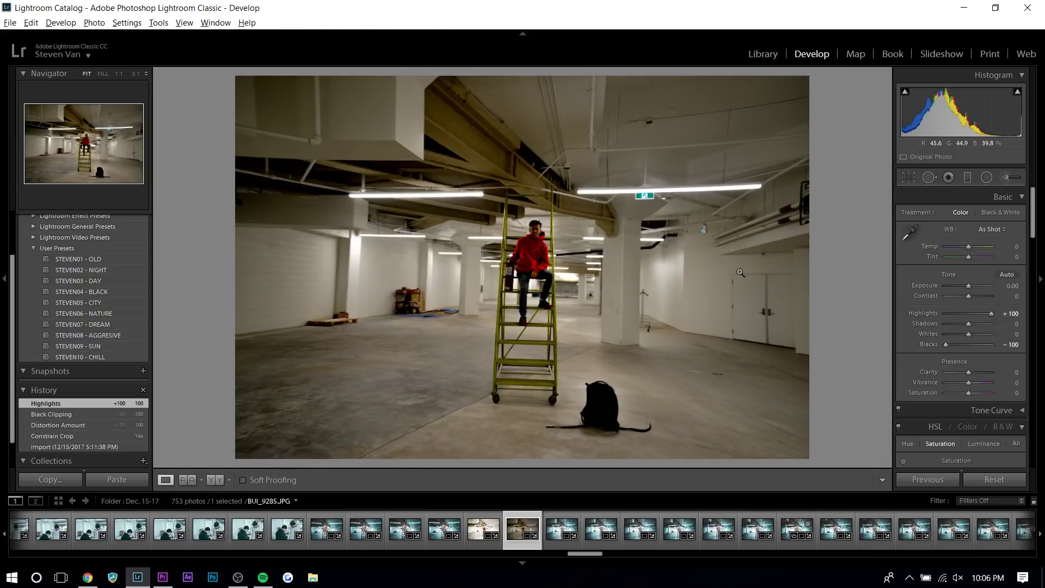
{"action": "left_click", "coordinate": [529, 231]}
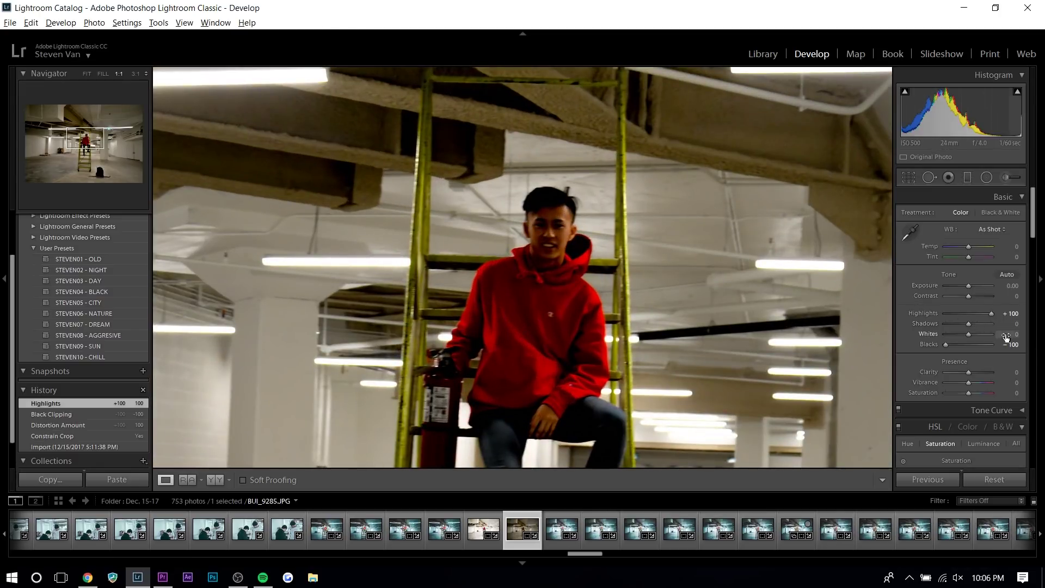
{"action": "left_click_drag", "start_coordinate": [975, 325], "coordinate": [978, 324]}
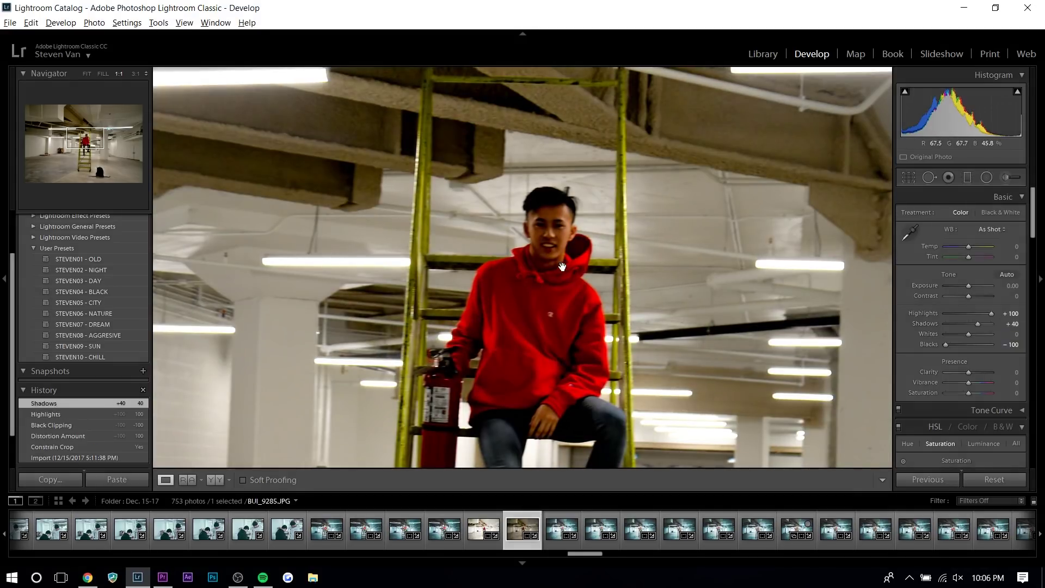
Step: Raise HSL Orange Luminance to +100 to lighten the red hoodie
{"action": "scroll", "coordinate": [926, 315], "scroll_direction": "down", "scroll_amount": 3}
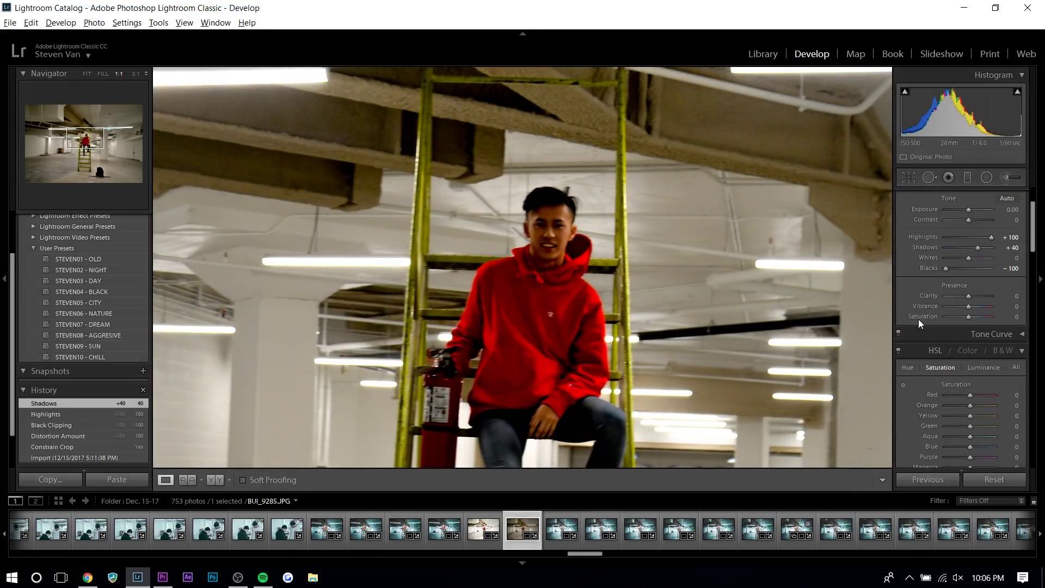
{"action": "left_click", "coordinate": [992, 367]}
{"action": "scroll", "coordinate": [937, 380], "scroll_direction": "down", "scroll_amount": 3}
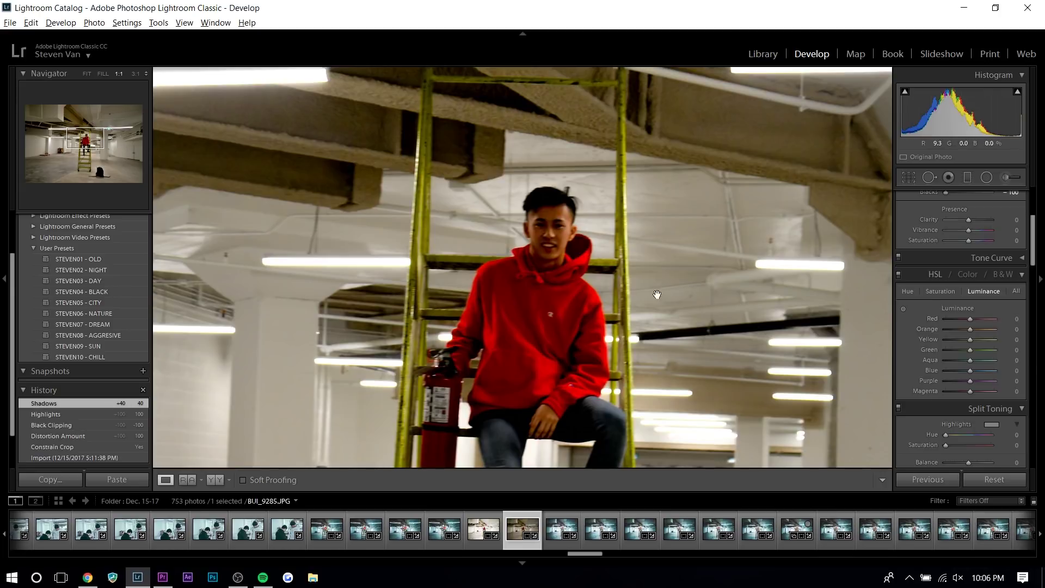
{"action": "left_click_drag", "start_coordinate": [998, 334], "coordinate": [1006, 335]}
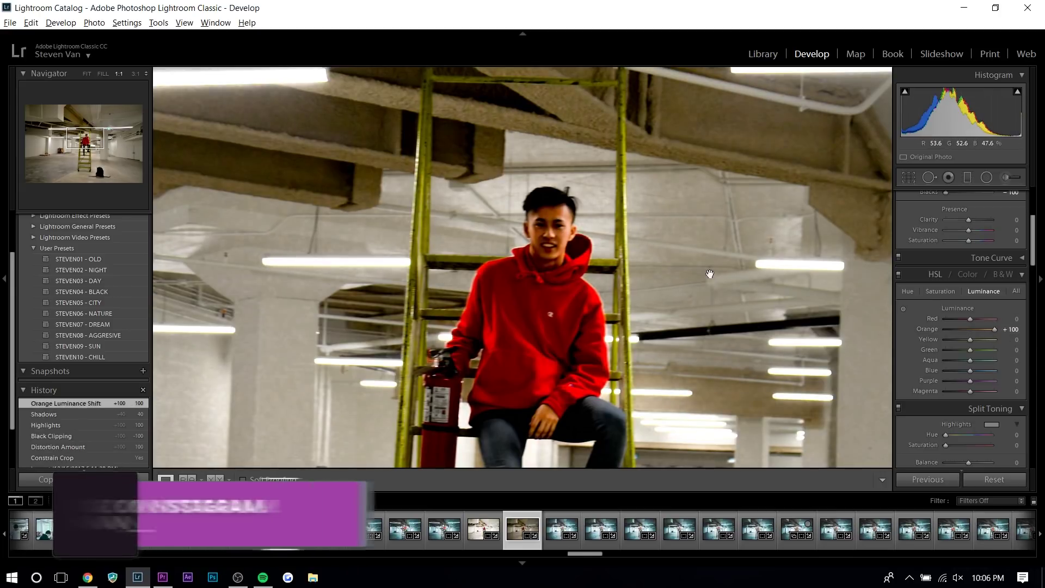
Step: Try Orange Saturation at -47, then undo it to keep saturation unchanged
{"action": "left_click", "coordinate": [941, 292]}
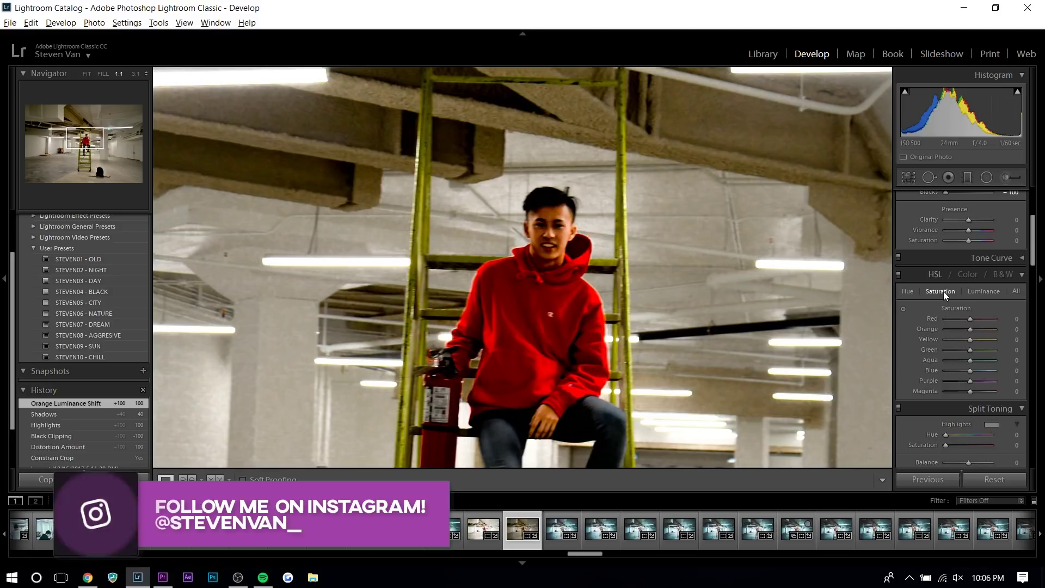
{"action": "left_click_drag", "start_coordinate": [970, 330], "coordinate": [957, 329]}
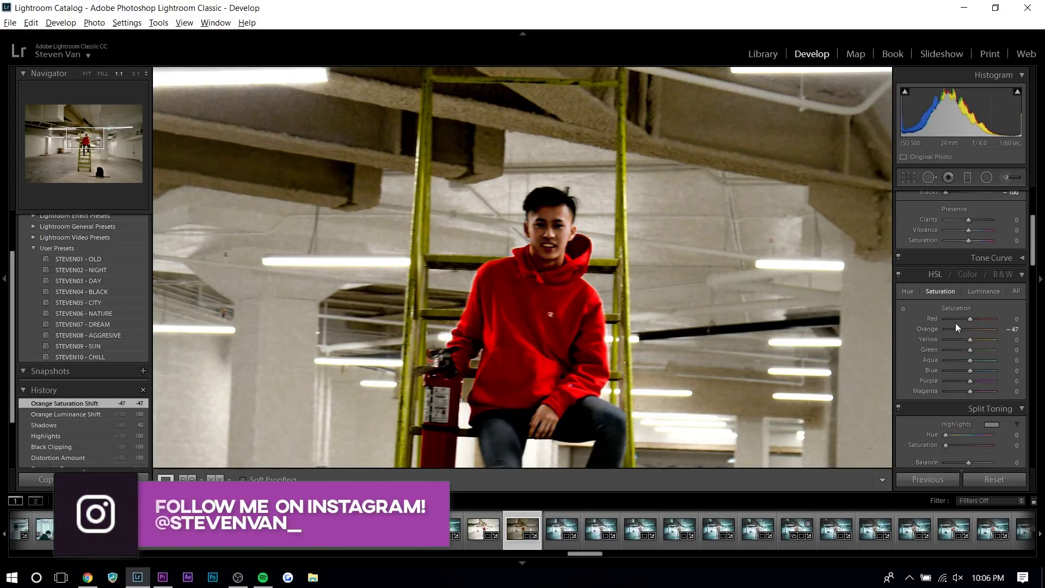
{"action": "key", "text": "ctrl+z"}
{"action": "left_click", "coordinate": [655, 256]}
{"action": "scroll", "coordinate": [918, 289], "scroll_direction": "up", "scroll_amount": 3}
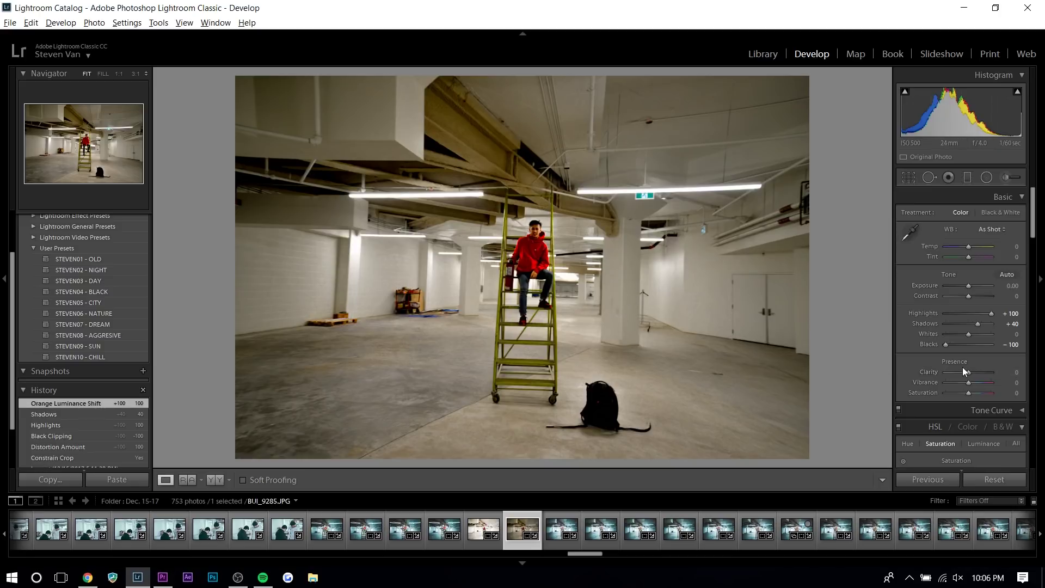
Step: Replace the earlier Clarity change with Clarity +79 and check the floor texture
{"action": "key", "text": "ctrl+z"}
{"action": "left_click", "coordinate": [986, 375]}
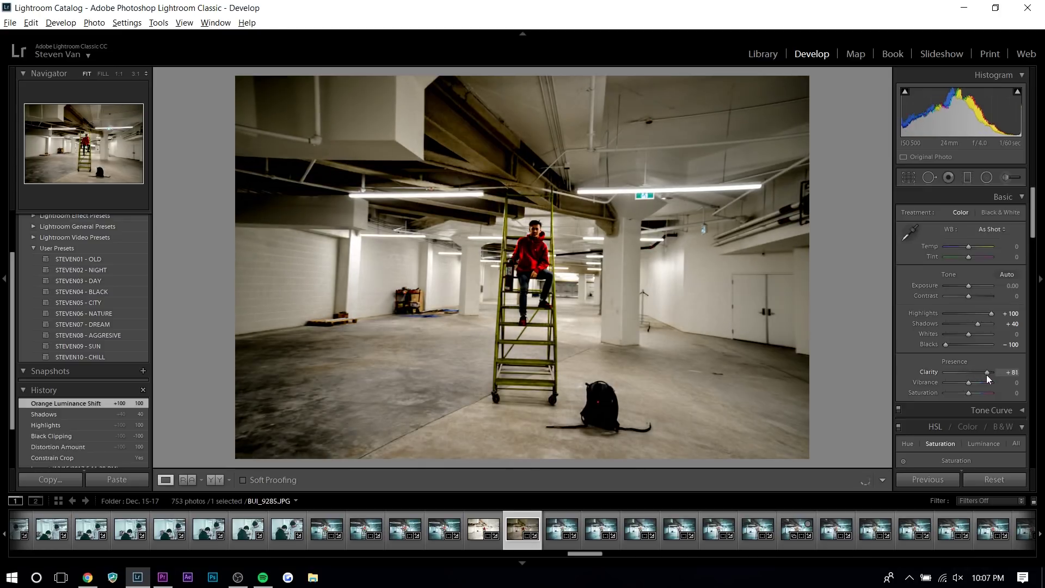
{"action": "left_click", "coordinate": [305, 431]}
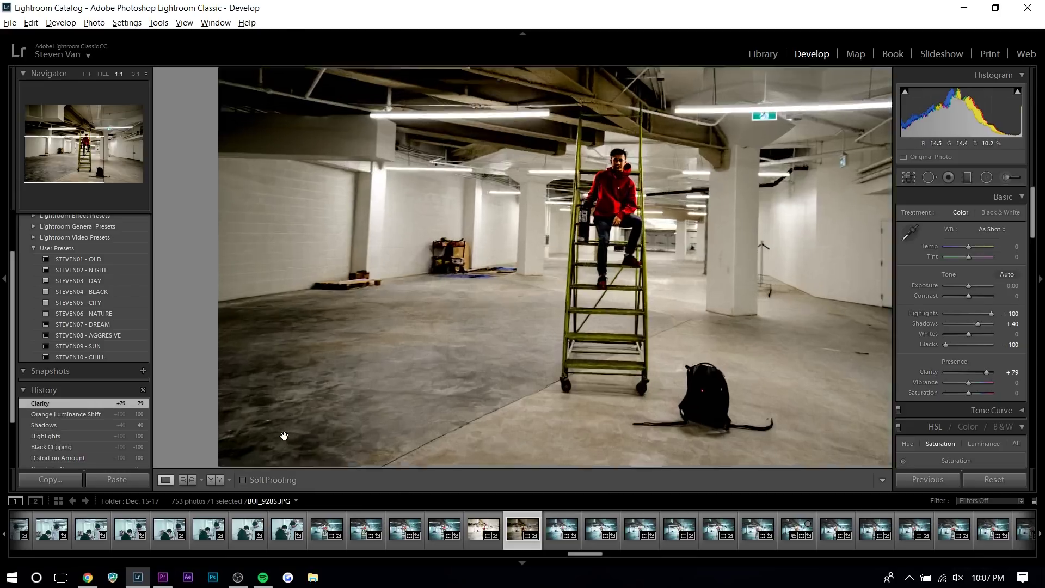
{"action": "left_click", "coordinate": [563, 412]}
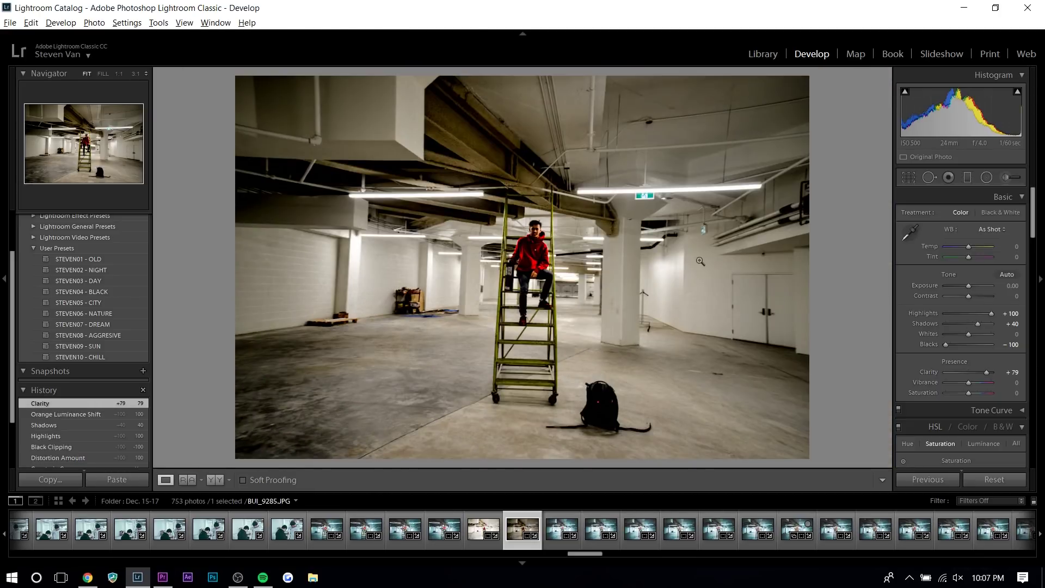
Step: Raise Contrast to +60 and Exposure to +0.60, with Highlights lowered to +38
{"action": "left_click", "coordinate": [535, 229]}
{"action": "left_click", "coordinate": [536, 230]}
{"action": "left_click", "coordinate": [983, 300]}
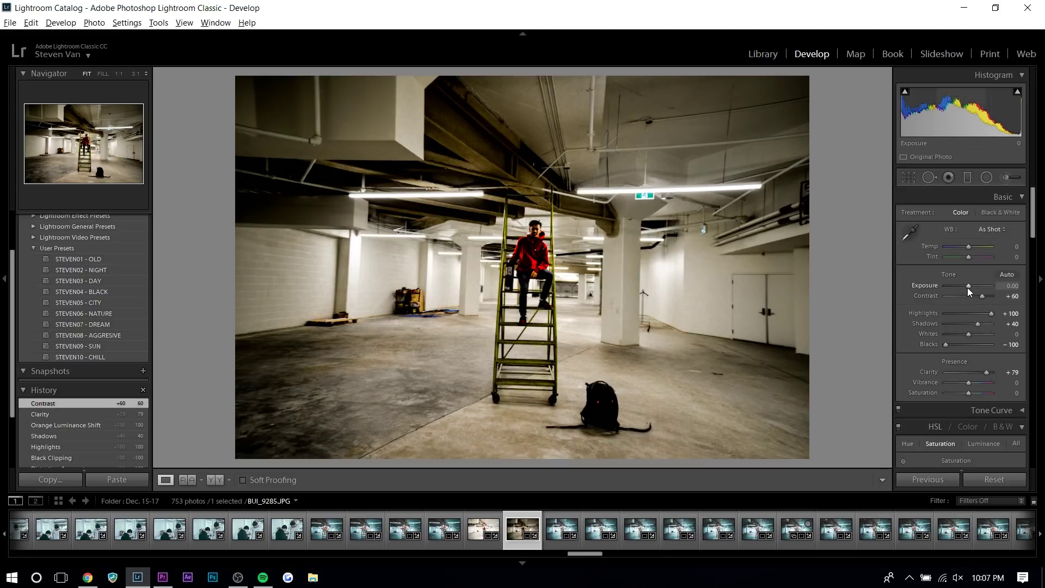
{"action": "left_click_drag", "start_coordinate": [968, 287], "coordinate": [977, 312]}
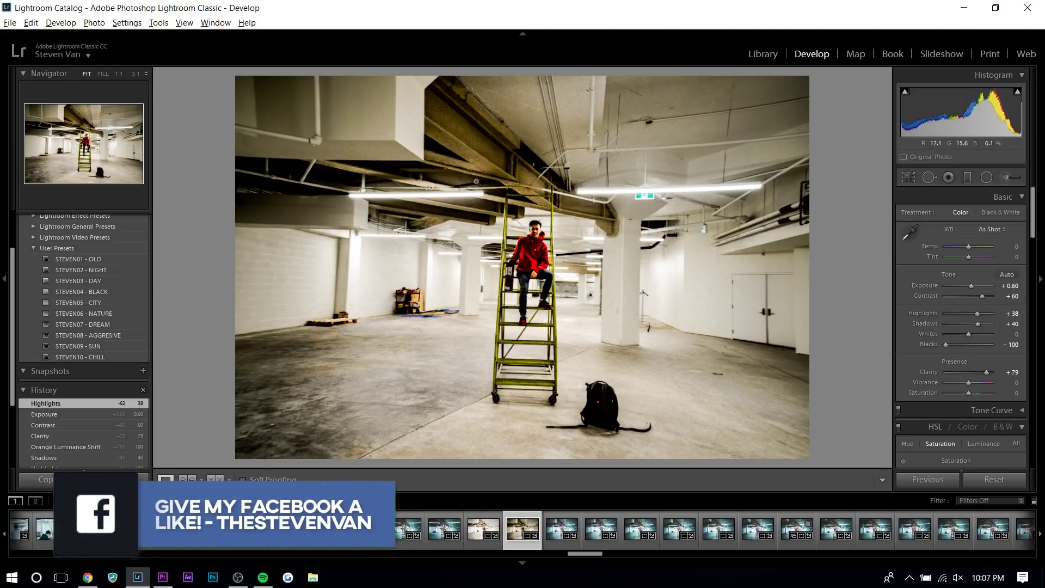
Step: Apply a vignette of Amount -62 at Midpoint 0 and compare with the original
{"action": "scroll", "coordinate": [904, 391], "scroll_direction": "down", "scroll_amount": 8}
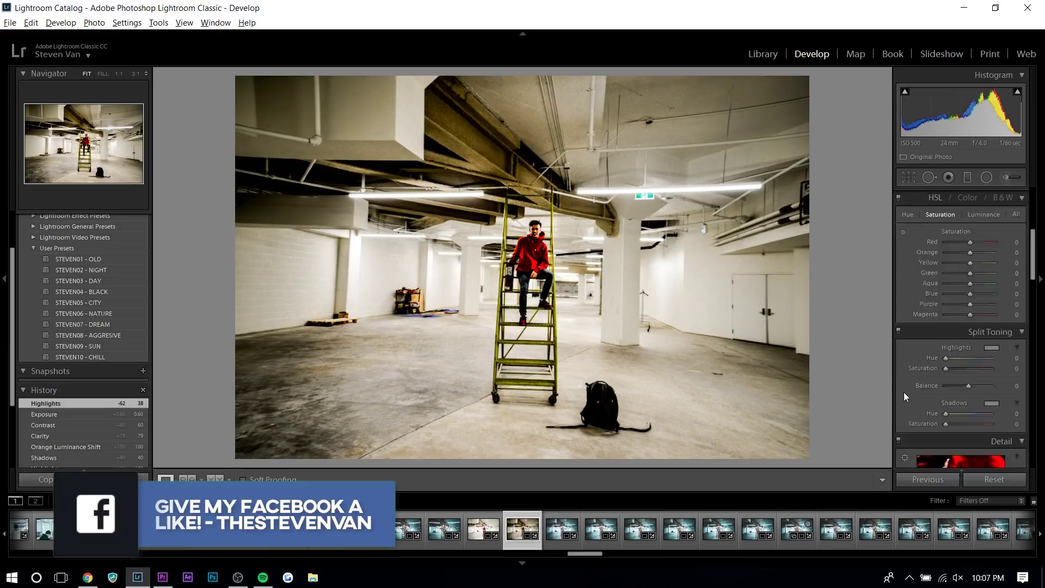
{"action": "scroll", "coordinate": [905, 393], "scroll_direction": "down", "scroll_amount": 4}
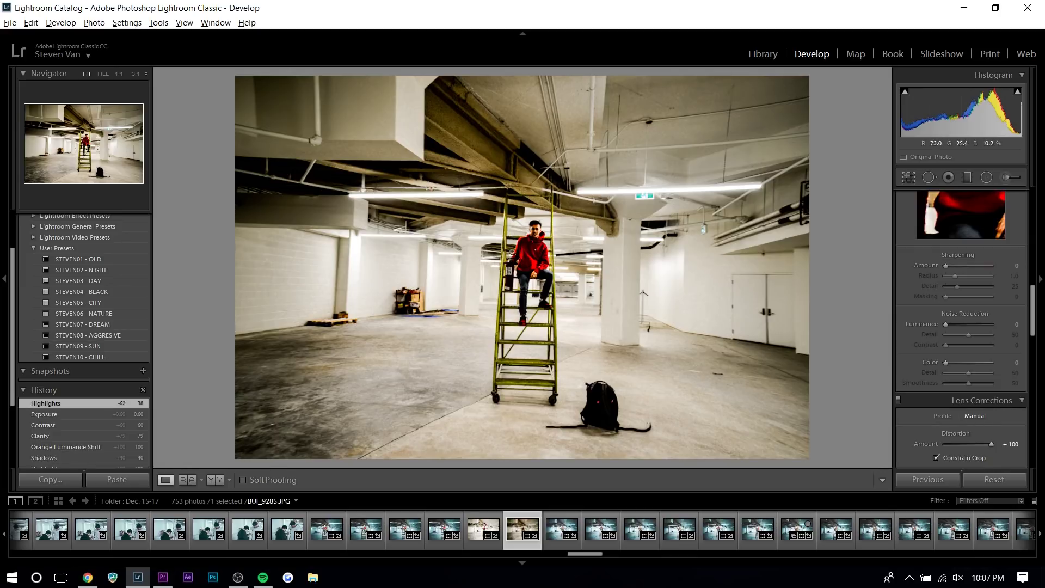
{"action": "scroll", "coordinate": [917, 397], "scroll_direction": "down", "scroll_amount": 2}
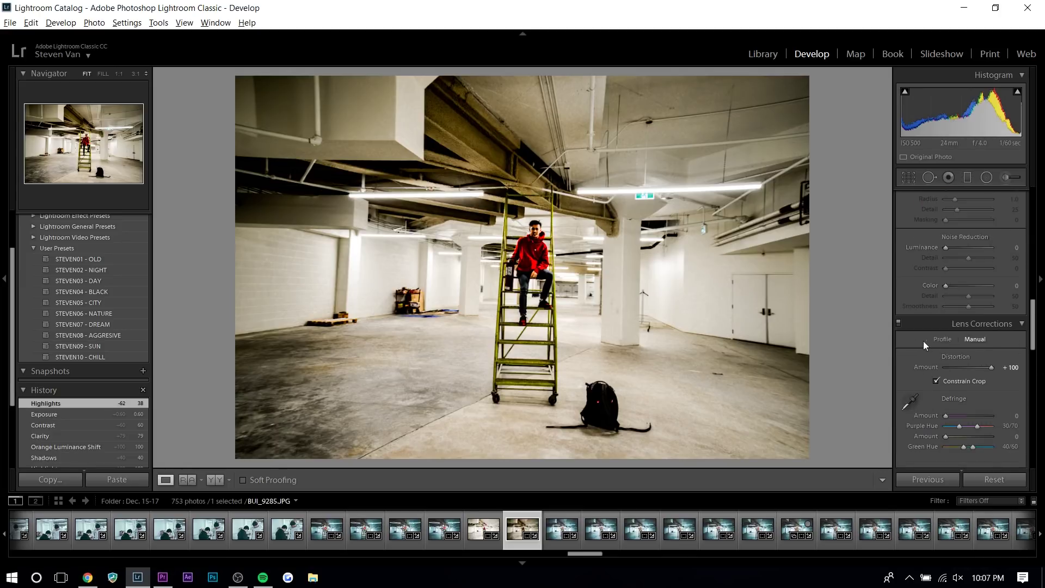
{"action": "scroll", "coordinate": [998, 302], "scroll_direction": "down", "scroll_amount": 2}
{"action": "scroll", "coordinate": [978, 352], "scroll_direction": "down", "scroll_amount": 2}
{"action": "scroll", "coordinate": [984, 373], "scroll_direction": "up", "scroll_amount": 2}
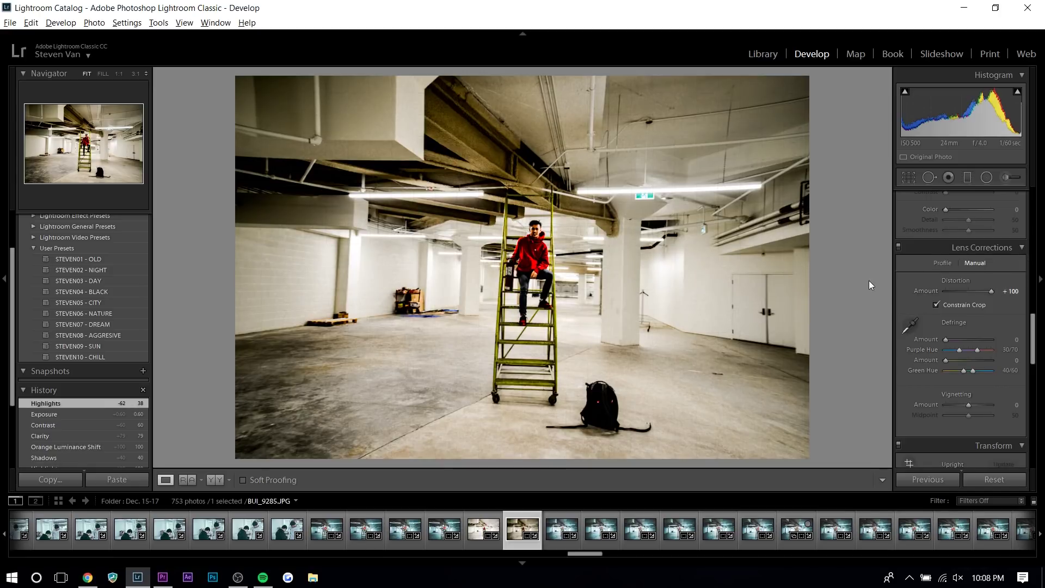
{"action": "left_click_drag", "start_coordinate": [967, 404], "coordinate": [924, 417]}
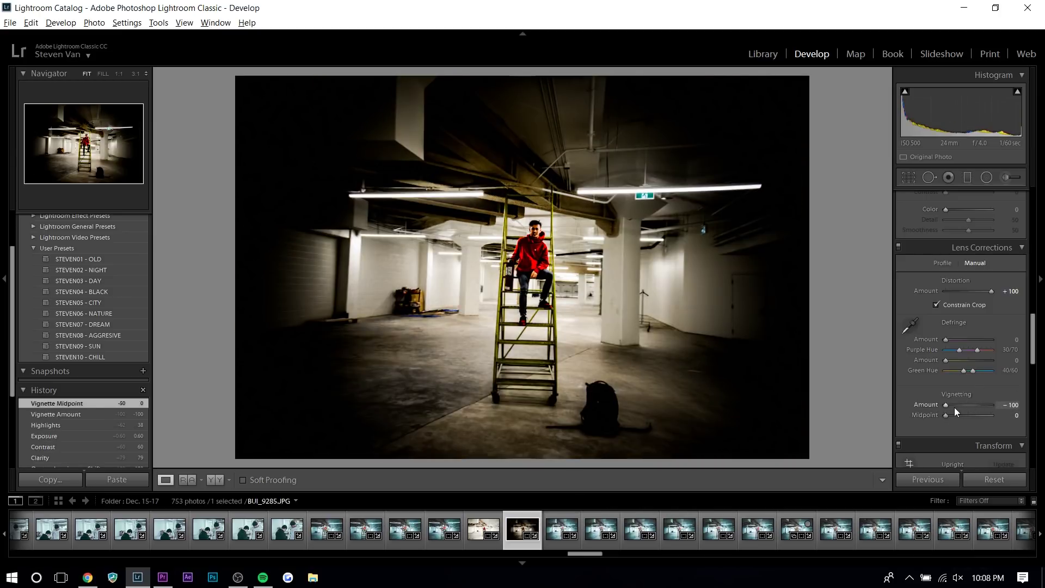
{"action": "left_click", "coordinate": [955, 407]}
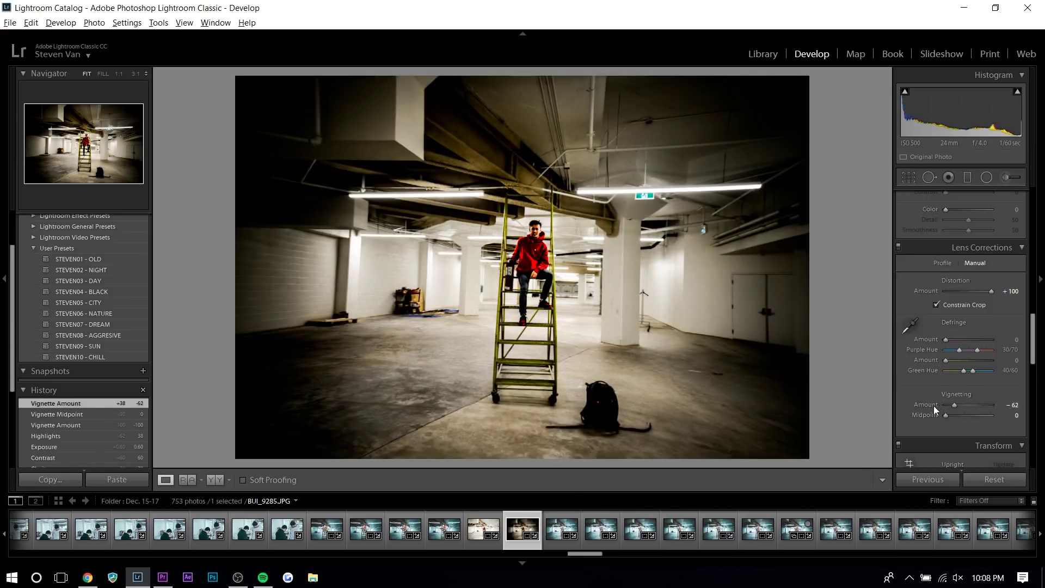
{"action": "key", "text": "backslash"}
{"action": "key", "text": "backslash"}
{"action": "key", "text": "backslash"}
{"action": "key", "text": "backslash"}
{"action": "key", "text": "backslash"}
{"action": "key", "text": "backslash"}
{"action": "scroll", "coordinate": [964, 338], "scroll_direction": "up", "scroll_amount": 6}
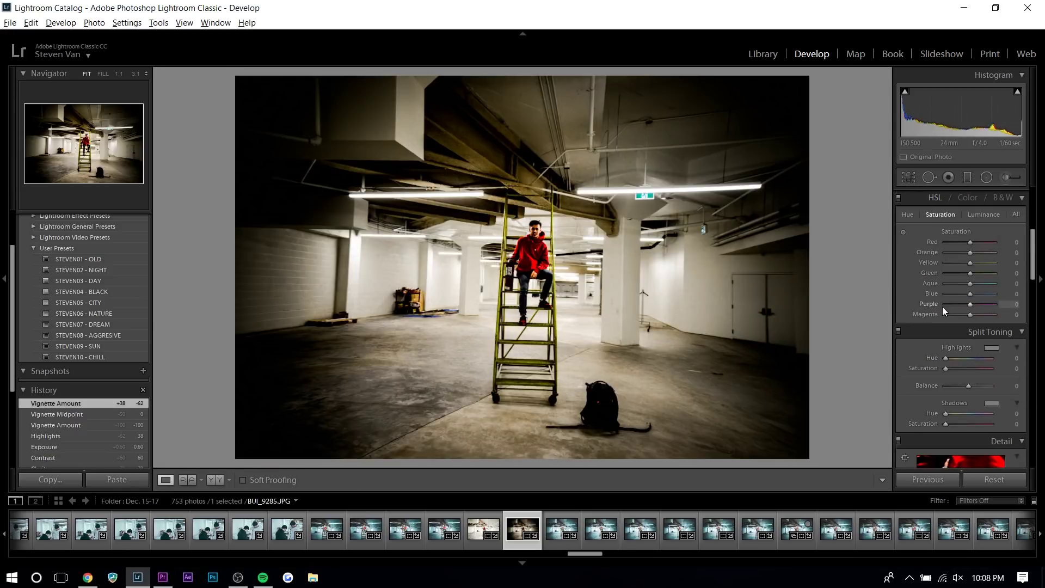
{"action": "scroll", "coordinate": [943, 306], "scroll_direction": "up", "scroll_amount": 5}
Step: Lift Shadows to +100 and check the detail on the man
{"action": "left_click", "coordinate": [988, 323]}
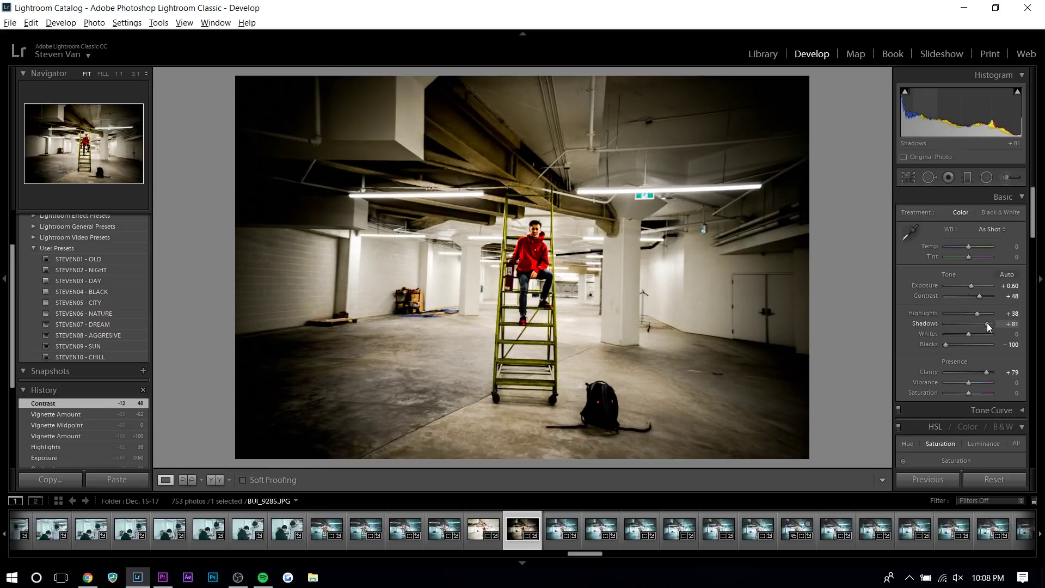
{"action": "left_click_drag", "start_coordinate": [988, 326], "coordinate": [996, 326]}
{"action": "left_click", "coordinate": [544, 239]}
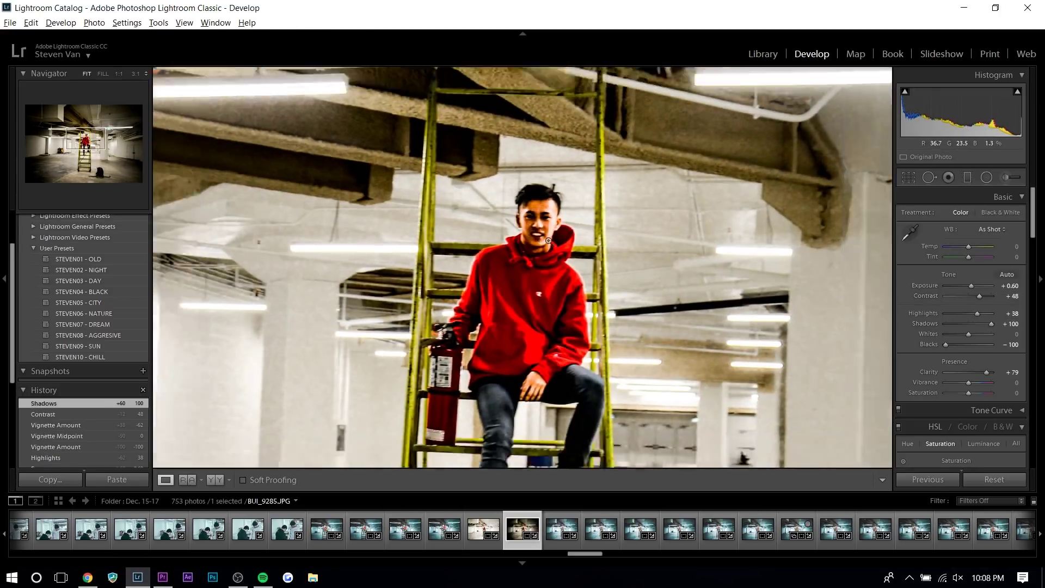
{"action": "left_click", "coordinate": [549, 240]}
Step: Try a -100 Post-Crop Vignetting Amount, then undo it to keep it at 0
{"action": "scroll", "coordinate": [938, 356], "scroll_direction": "down", "scroll_amount": 10}
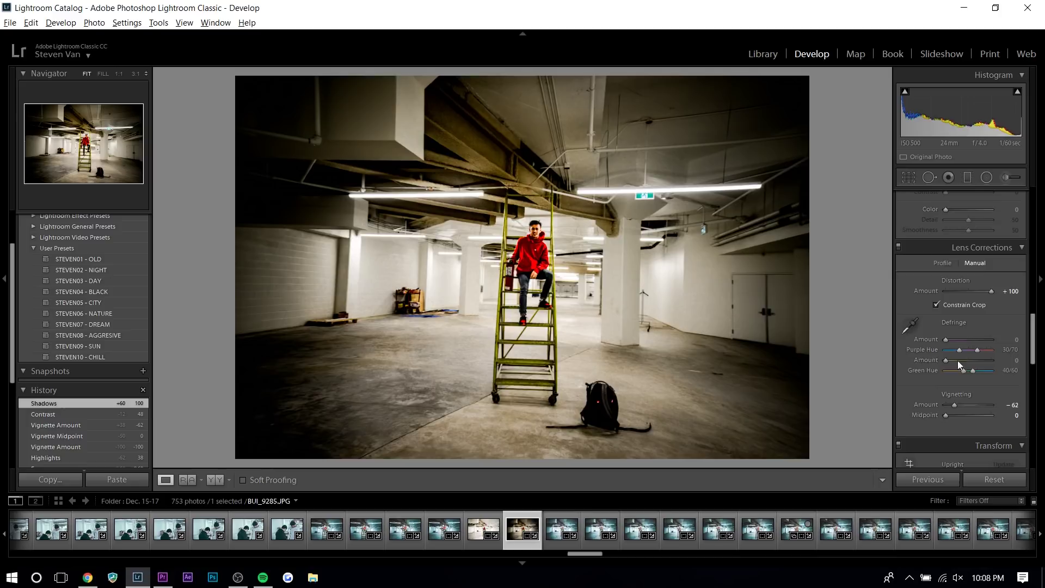
{"action": "scroll", "coordinate": [957, 419], "scroll_direction": "down", "scroll_amount": 6}
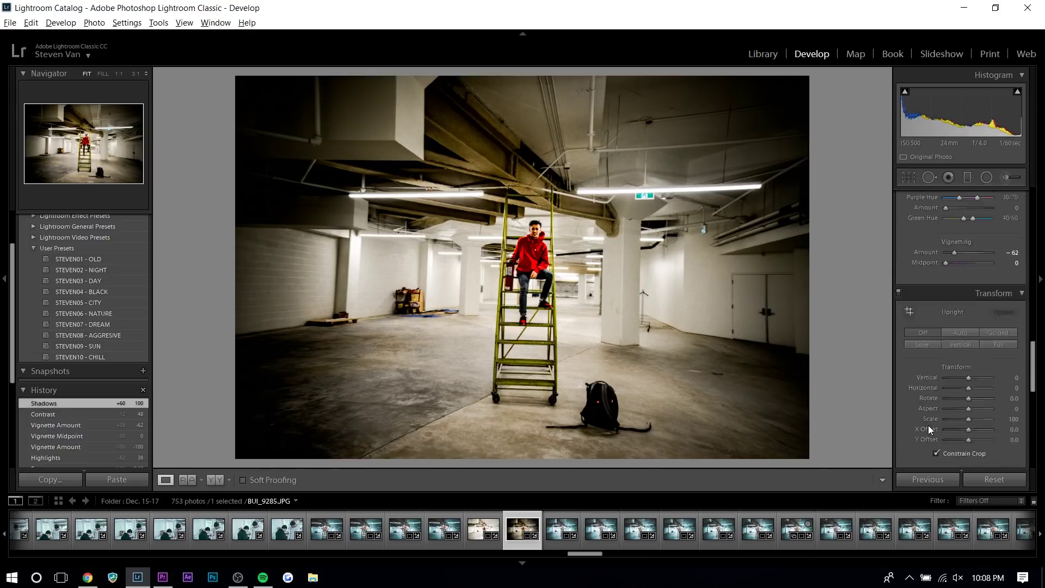
{"action": "scroll", "coordinate": [940, 407], "scroll_direction": "down", "scroll_amount": 2}
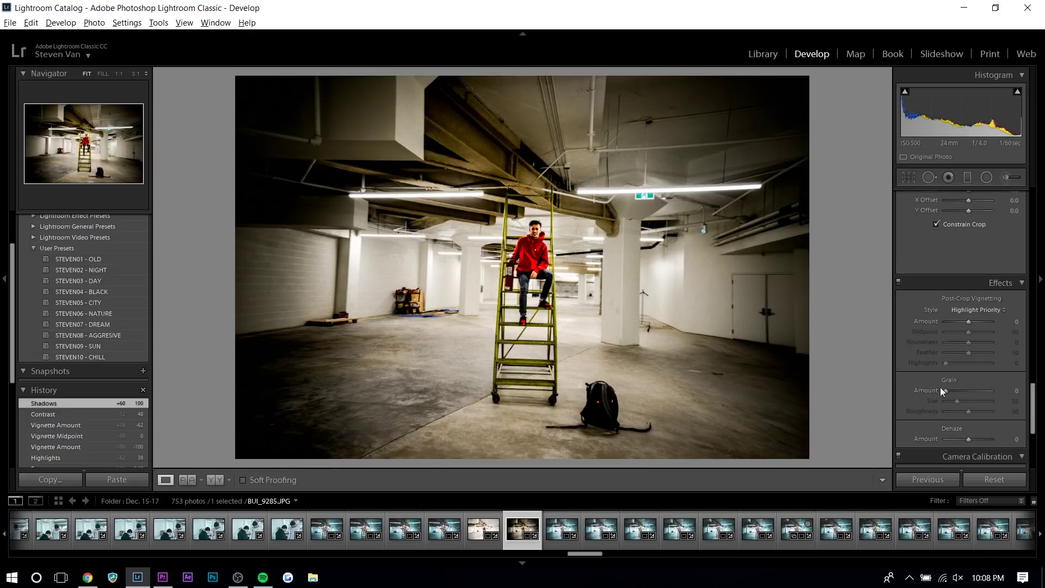
{"action": "left_click", "coordinate": [955, 324]}
{"action": "left_click_drag", "start_coordinate": [955, 326], "coordinate": [929, 324]}
{"action": "key", "text": "ctrl+z"}
Step: Cool the white balance Temp to -12, then further to -17
{"action": "scroll", "coordinate": [1034, 399], "scroll_direction": "up", "scroll_amount": 15}
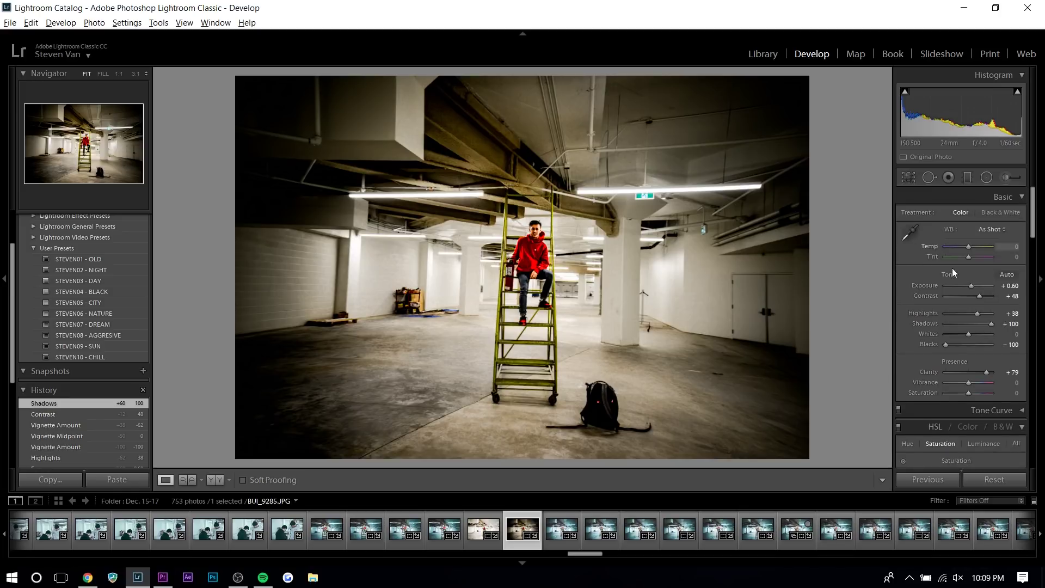
{"action": "left_click_drag", "start_coordinate": [970, 248], "coordinate": [967, 247]}
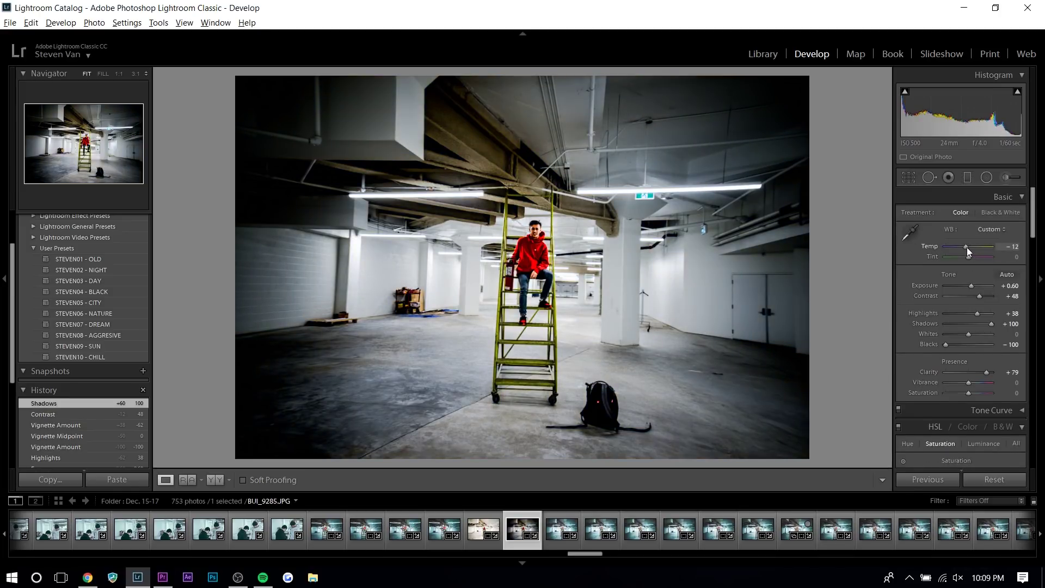
{"action": "left_click_drag", "start_coordinate": [966, 248], "coordinate": [966, 247]}
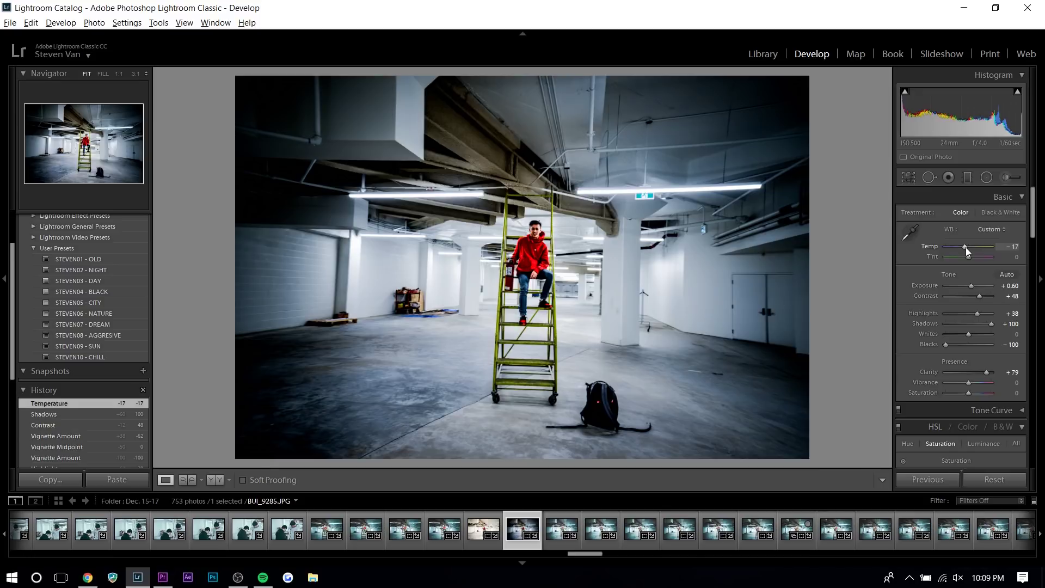
Step: Undo the previous vibrance change and mute the colours with Vibrance -29
{"action": "scroll", "coordinate": [966, 248], "scroll_direction": "down", "scroll_amount": 3}
{"action": "key", "text": "ctrl+z"}
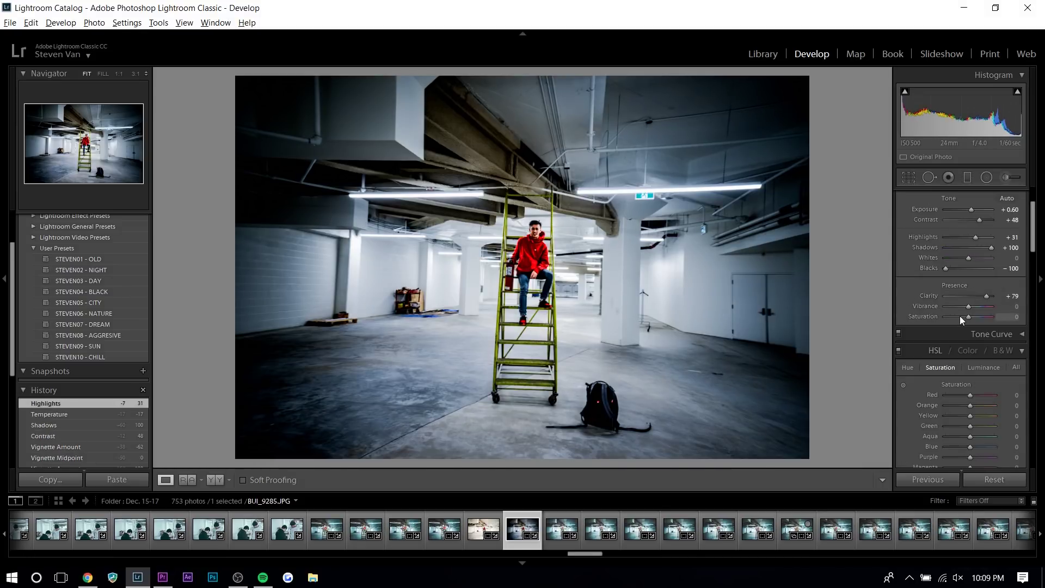
{"action": "left_click_drag", "start_coordinate": [969, 307], "coordinate": [963, 319]}
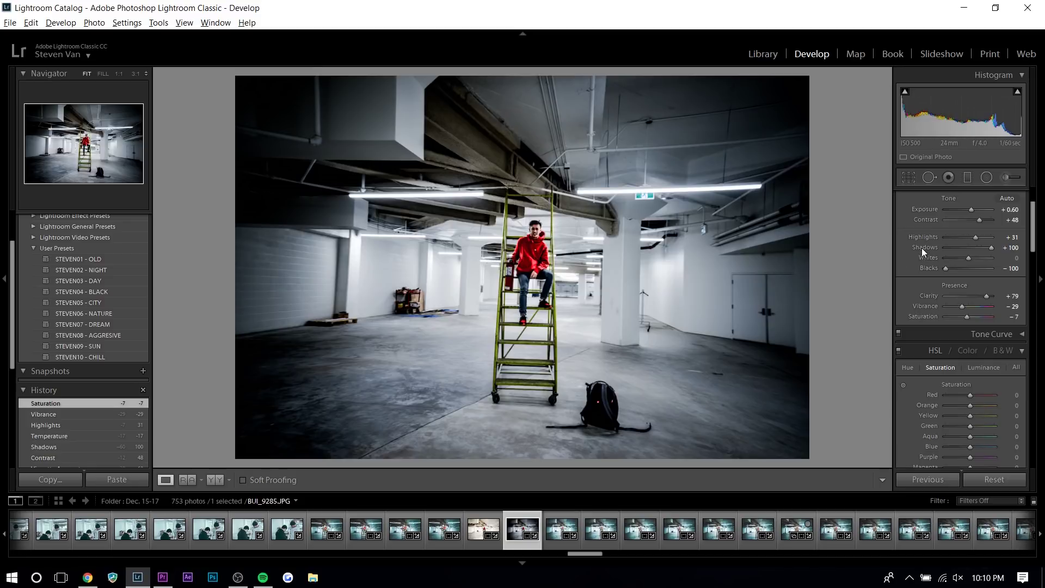
Step: Cool Temp to -29, set Highlights +36 and Shadows +60, and lower Saturation to -10
{"action": "scroll", "coordinate": [923, 247], "scroll_direction": "up", "scroll_amount": 2}
{"action": "left_click_drag", "start_coordinate": [954, 250], "coordinate": [952, 249]}
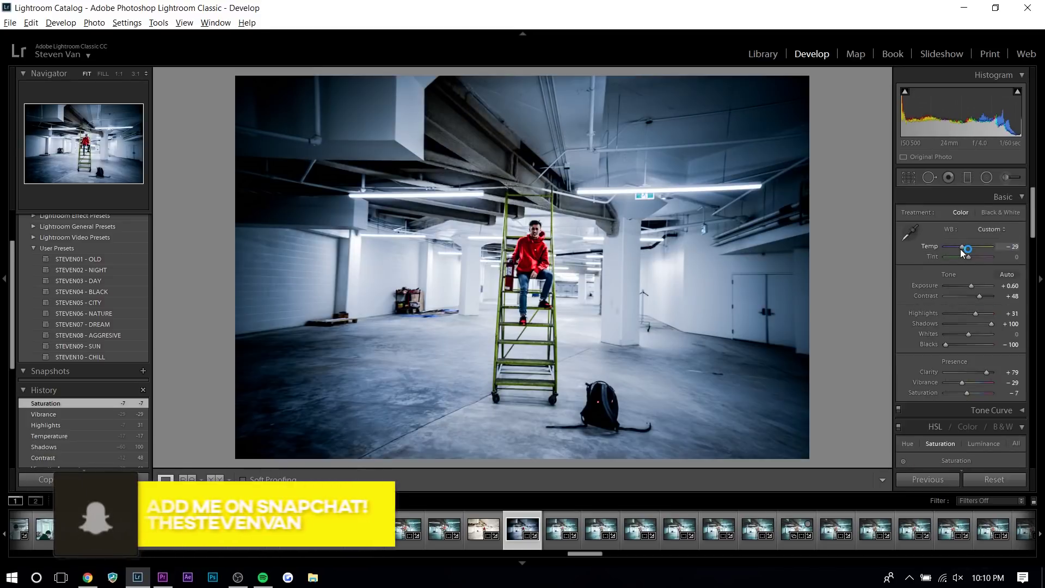
{"action": "left_click_drag", "start_coordinate": [975, 285], "coordinate": [974, 328]}
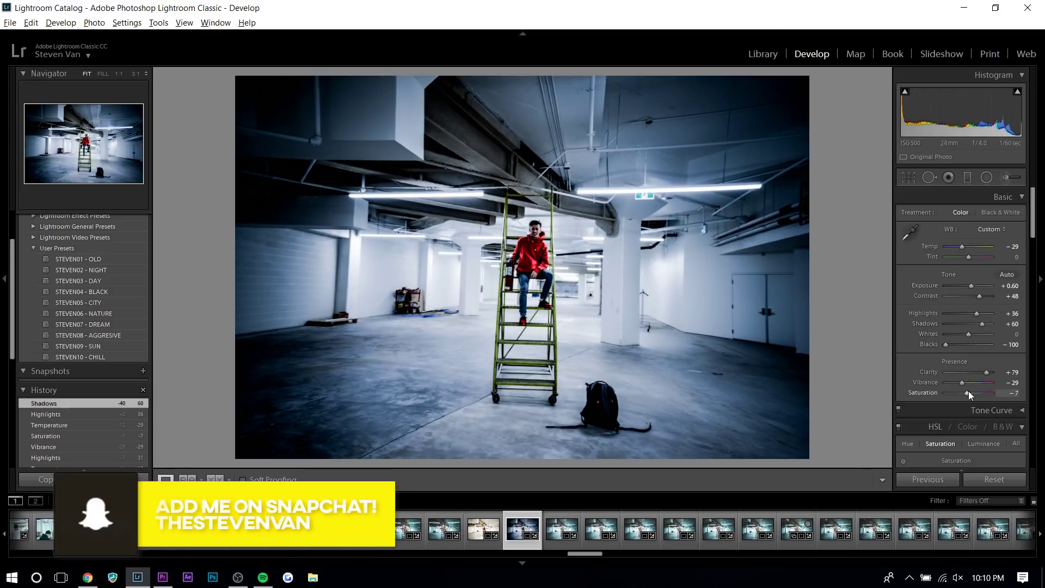
{"action": "left_click_drag", "start_coordinate": [966, 393], "coordinate": [967, 393]}
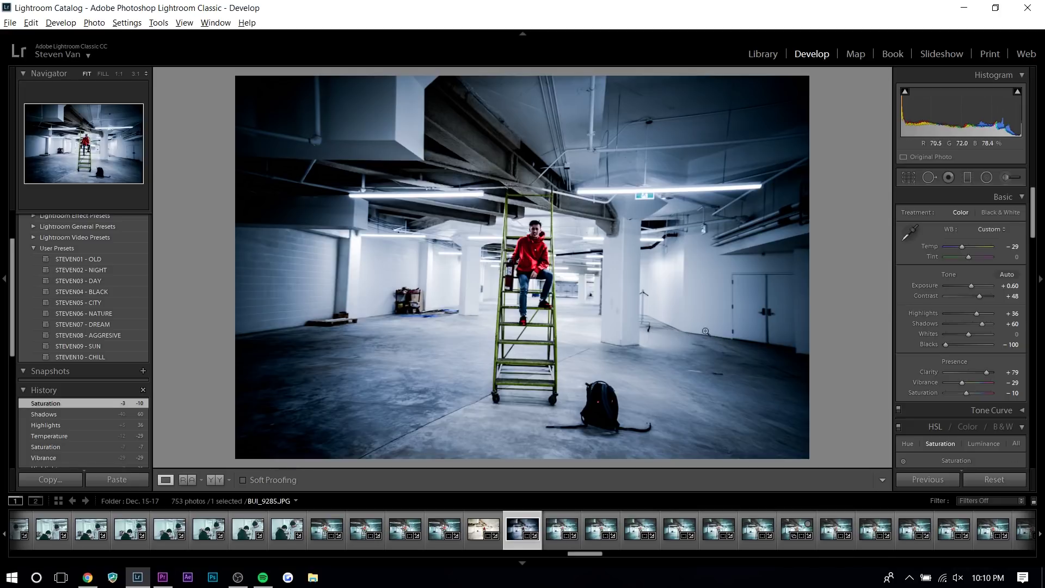
Step: Try a purple Split Toning highlight tint, inspect it, then undo it
{"action": "scroll", "coordinate": [919, 402], "scroll_direction": "down", "scroll_amount": 10}
{"action": "scroll", "coordinate": [919, 402], "scroll_direction": "up", "scroll_amount": 2}
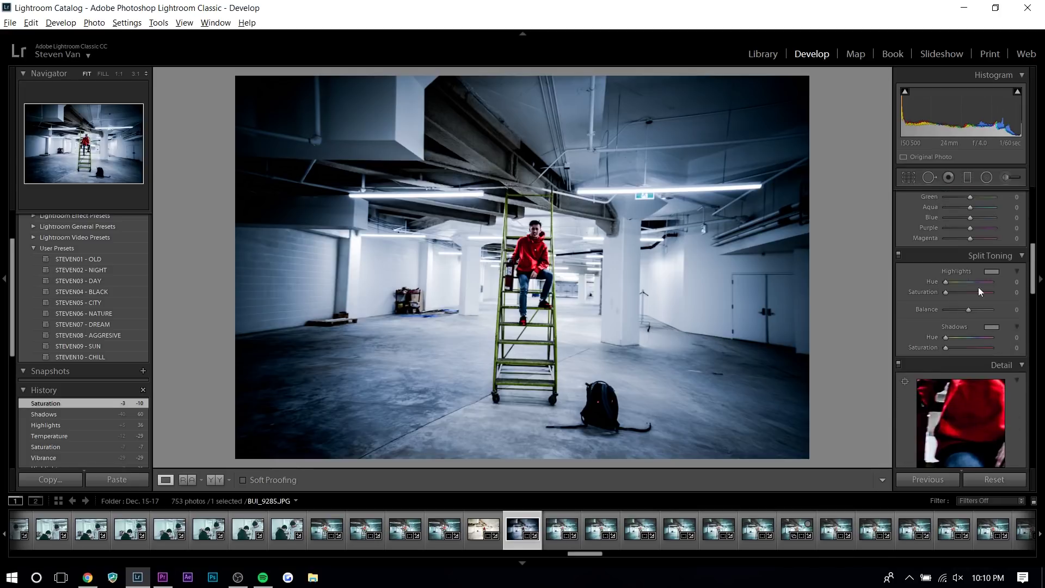
{"action": "scroll", "coordinate": [1005, 381], "scroll_direction": "up", "scroll_amount": 2}
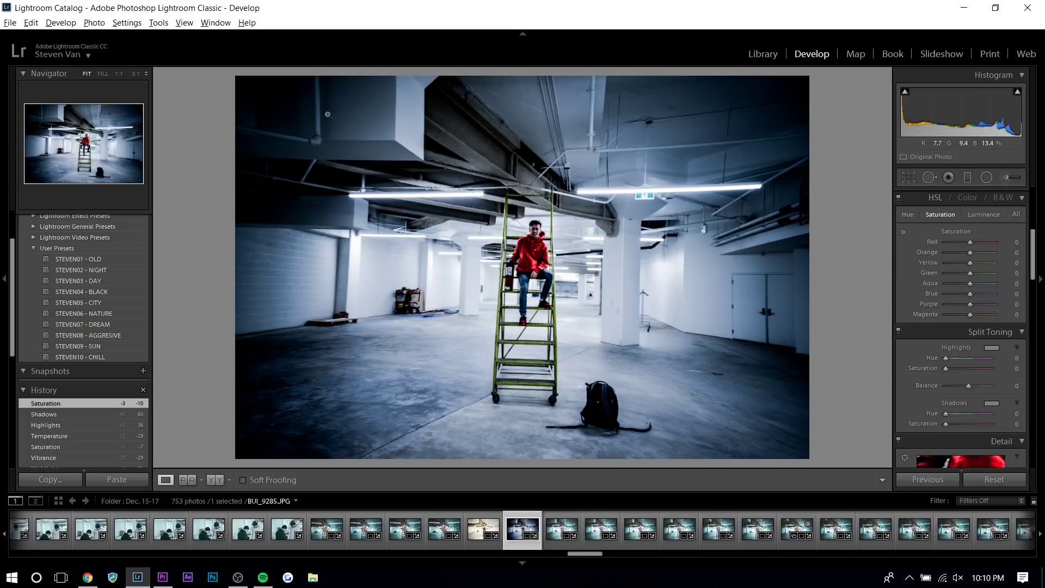
{"action": "left_click", "coordinate": [993, 347]}
{"action": "left_click", "coordinate": [919, 359]}
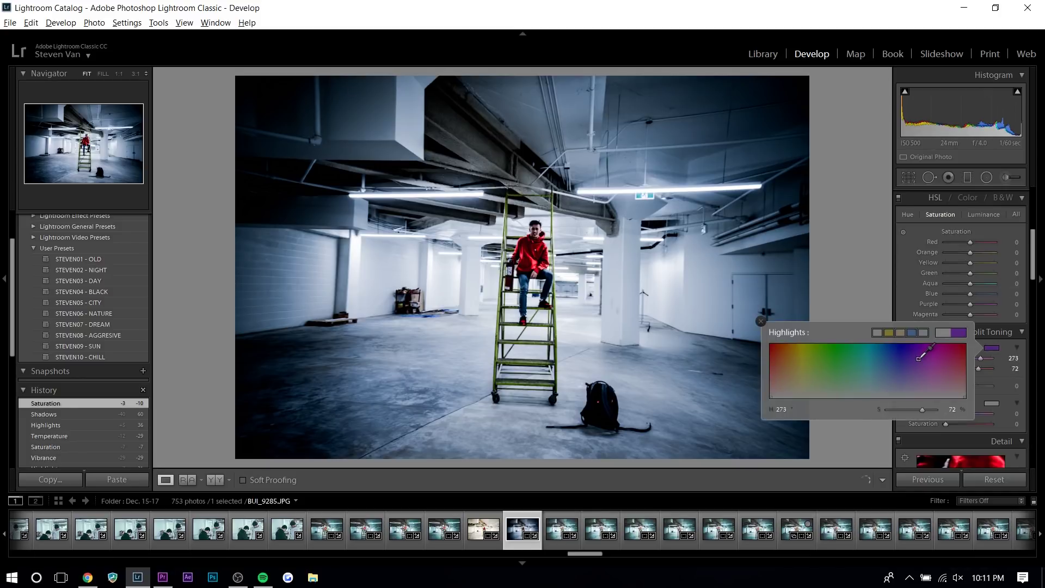
{"action": "left_click", "coordinate": [525, 279]}
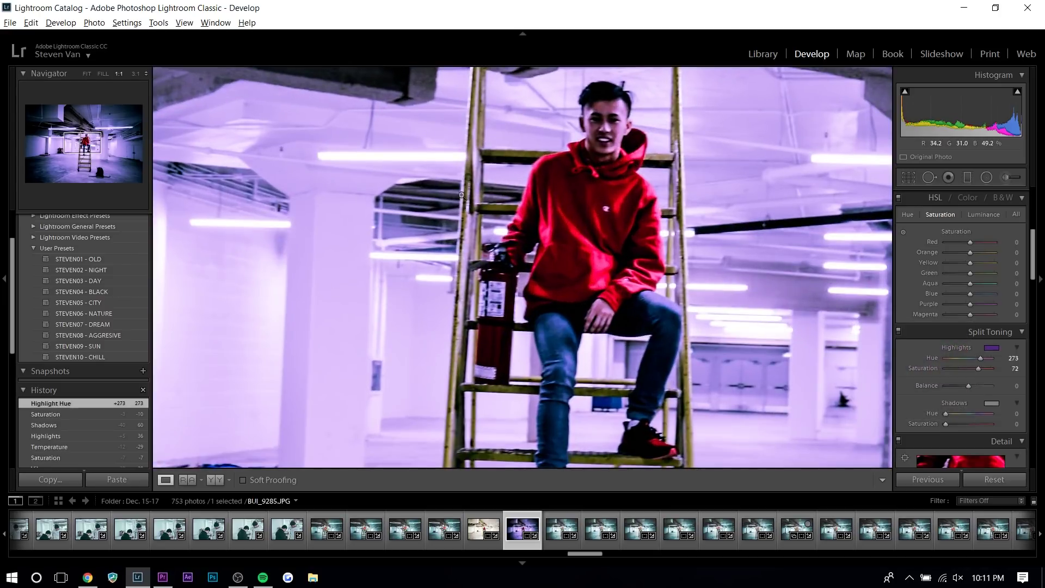
{"action": "left_click", "coordinate": [653, 264]}
{"action": "key", "text": "ctrl+z"}
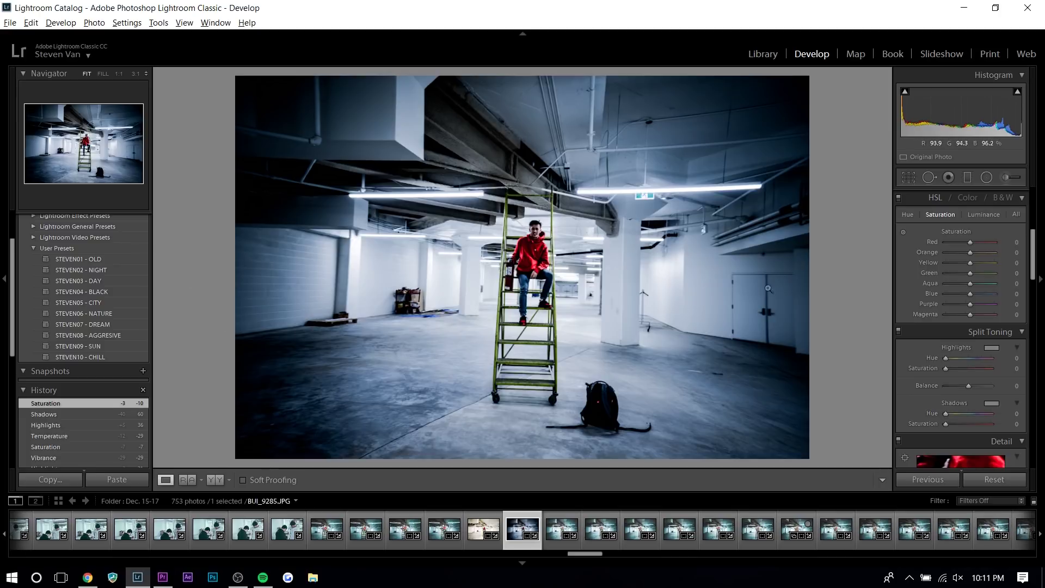
Step: Tint the highlights teal at hue 136, saturation 20, and compare with split toning toggled
{"action": "left_click", "coordinate": [992, 348]}
{"action": "left_click", "coordinate": [843, 366]}
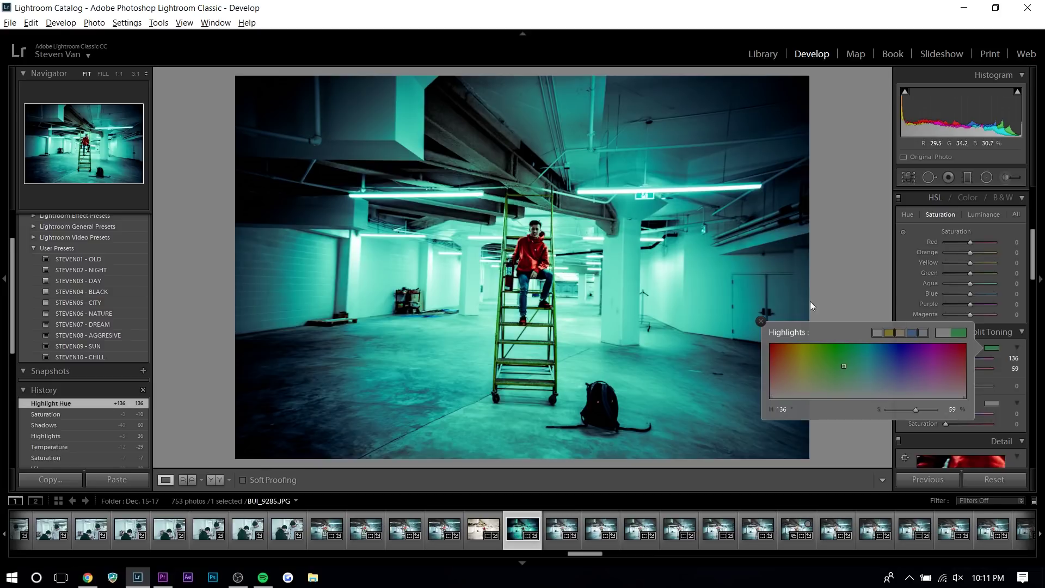
{"action": "left_click", "coordinate": [899, 324]}
{"action": "left_click", "coordinate": [957, 369]}
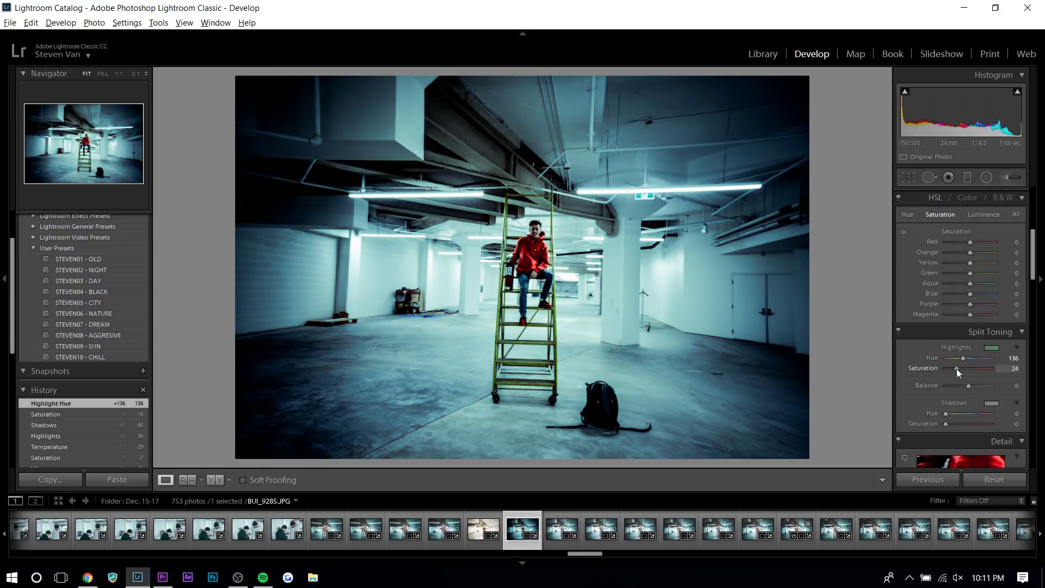
{"action": "left_click_drag", "start_coordinate": [957, 368], "coordinate": [956, 374]}
{"action": "key", "text": "backslash"}
{"action": "key", "text": "backslash"}
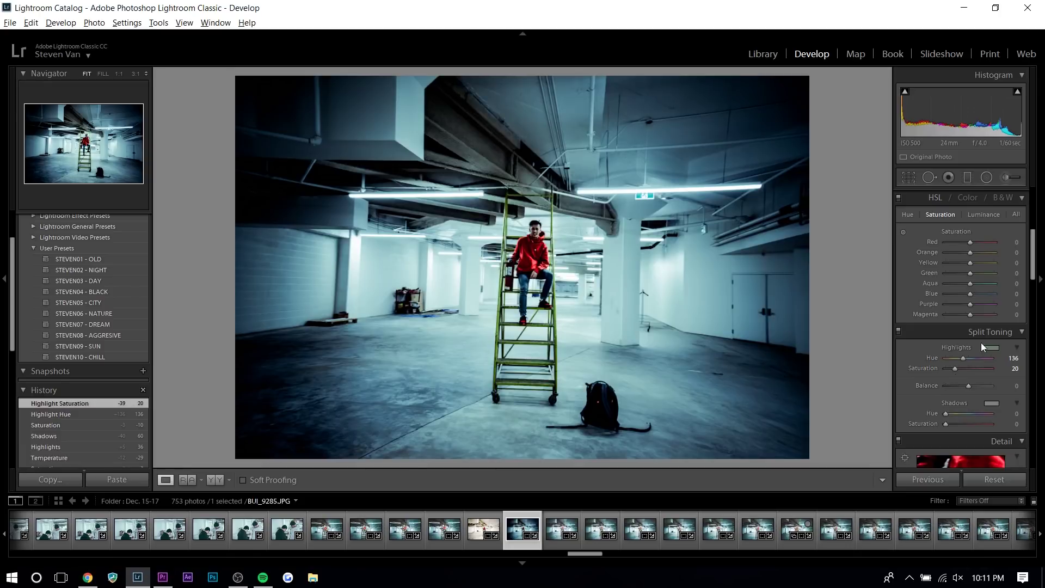
{"action": "left_click", "coordinate": [899, 330]}
{"action": "left_click", "coordinate": [899, 331]}
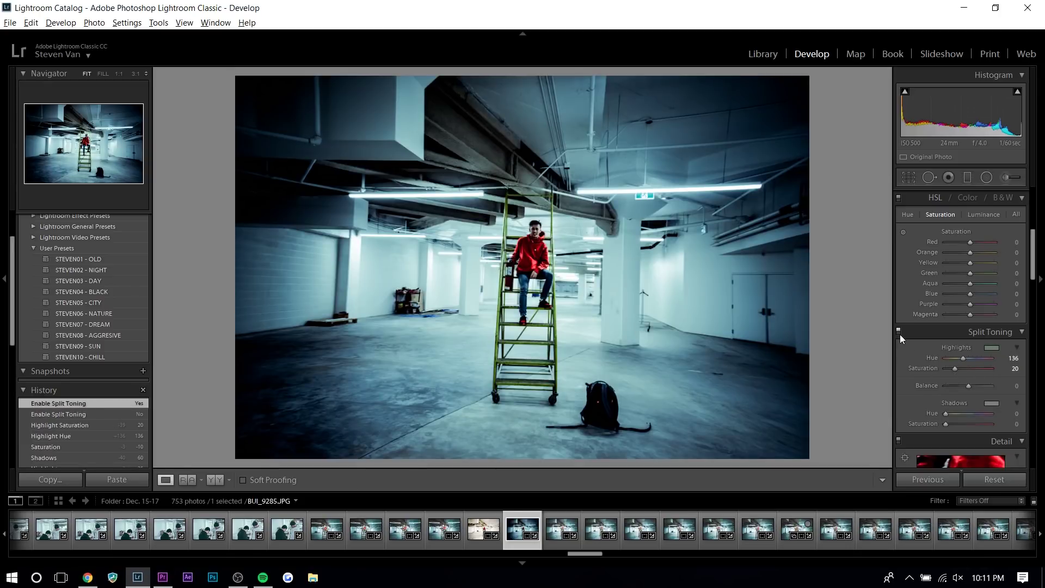
Step: Set the Split Toning shadows to hue 176 with saturation 0
{"action": "left_click", "coordinate": [996, 404]}
{"action": "left_click_drag", "start_coordinate": [944, 423], "coordinate": [866, 400]}
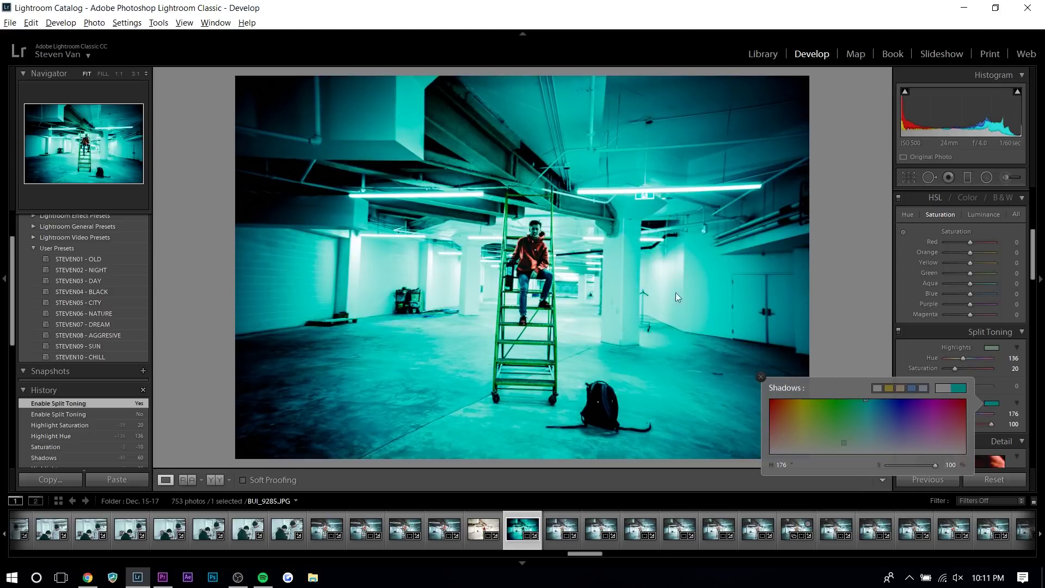
{"action": "left_click", "coordinate": [991, 404]}
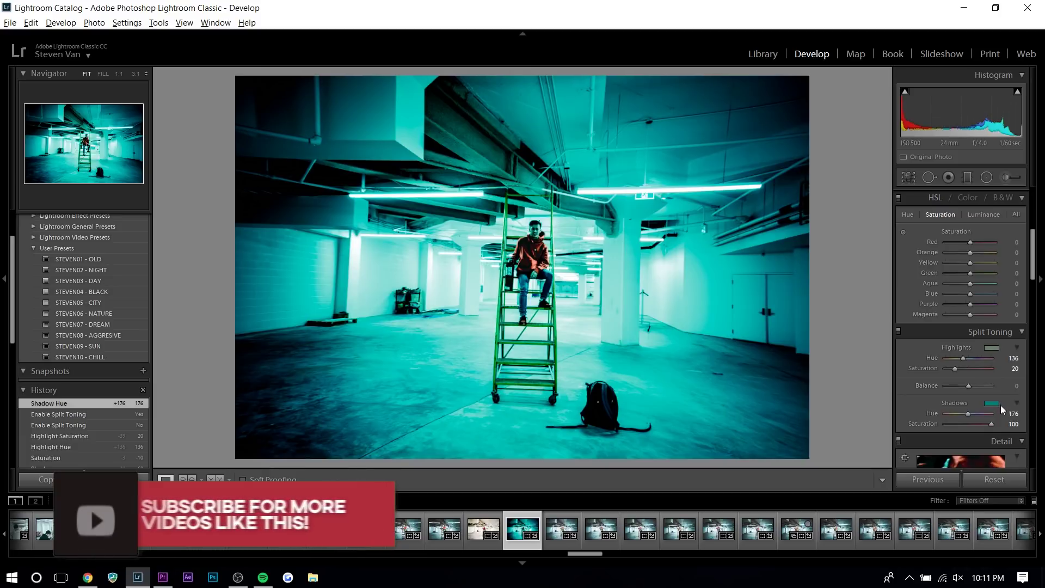
{"action": "left_click", "coordinate": [992, 404]}
{"action": "left_click", "coordinate": [923, 388]}
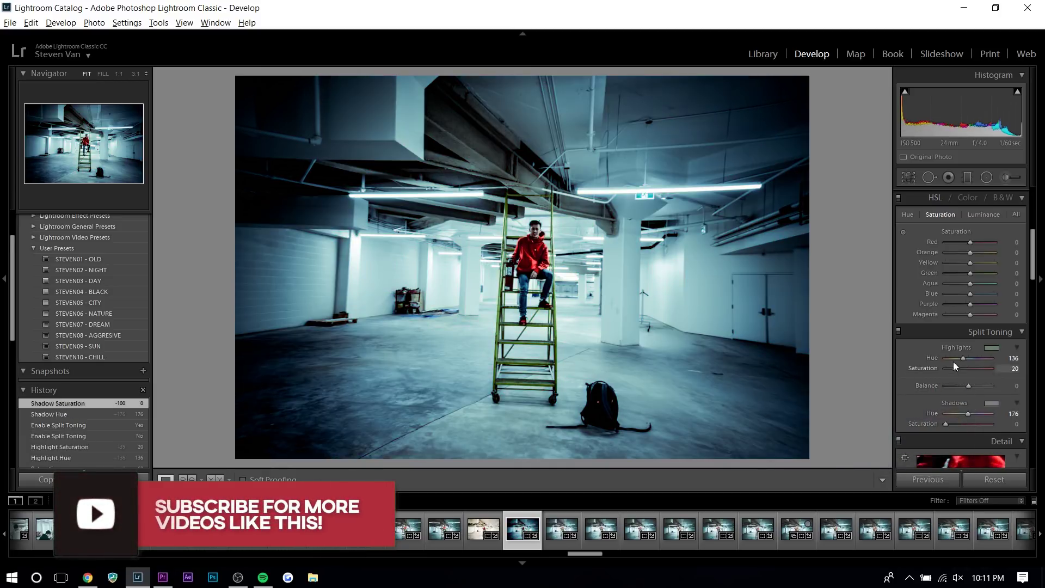
Step: Check the highlight tint, then toggle split toning off and on to compare
{"action": "left_click", "coordinate": [989, 351]}
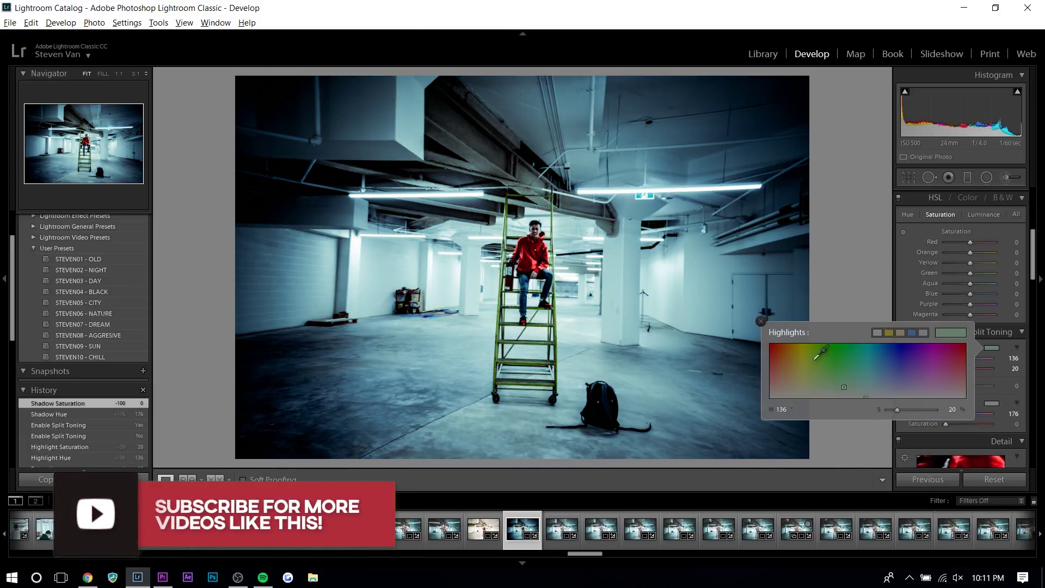
{"action": "left_click", "coordinate": [833, 277]}
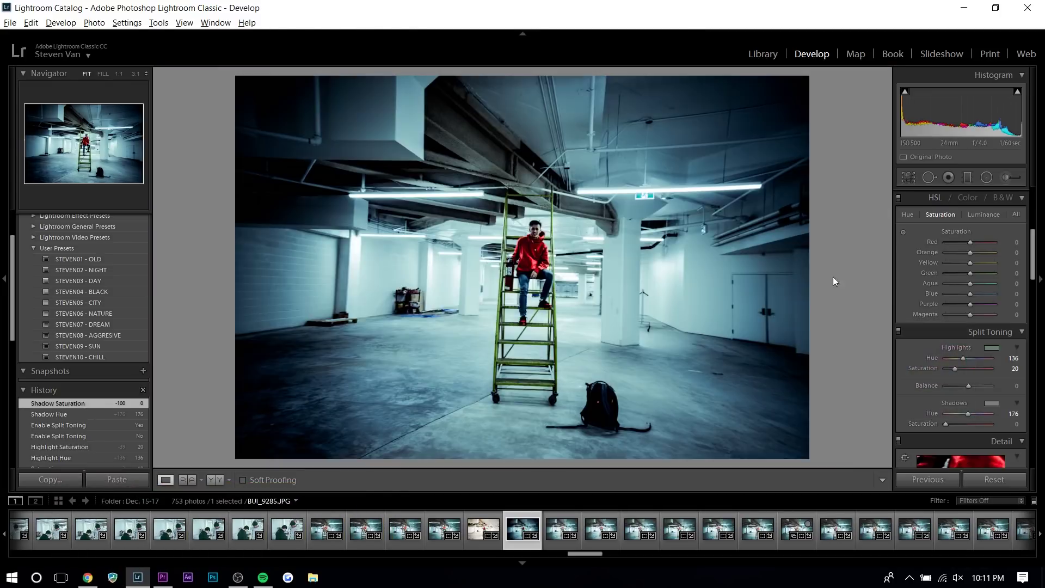
{"action": "left_click", "coordinate": [900, 333]}
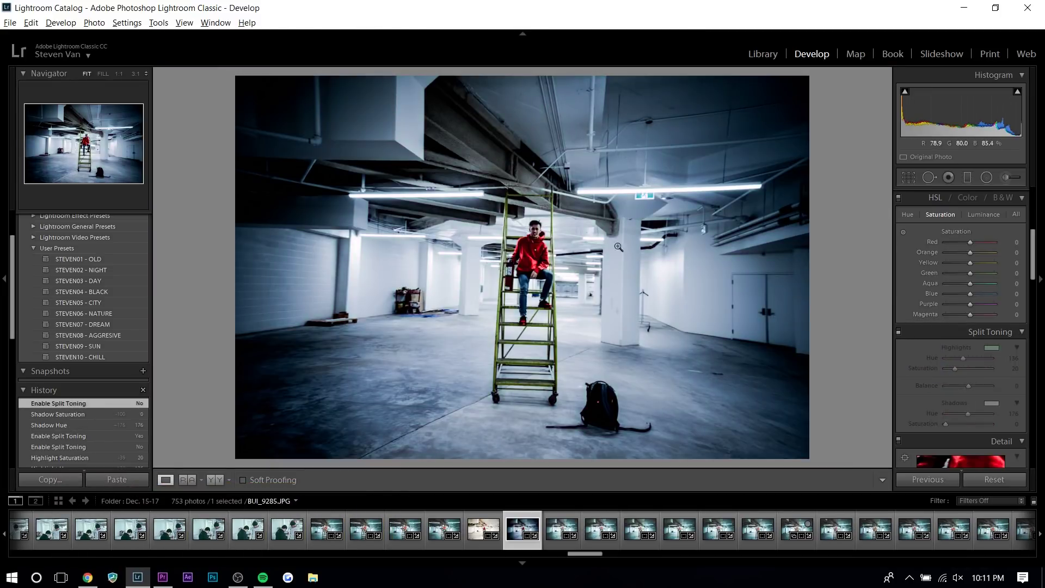
{"action": "left_click", "coordinate": [900, 331]}
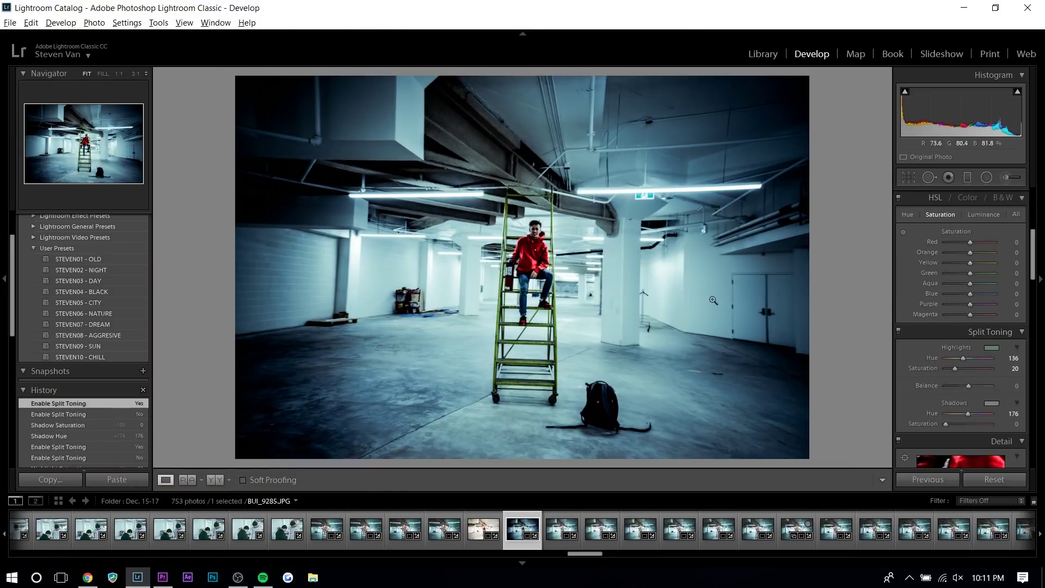
{"action": "key", "text": "v"}
{"action": "key", "text": "v"}
{"action": "scroll", "coordinate": [901, 301], "scroll_direction": "up", "scroll_amount": 5}
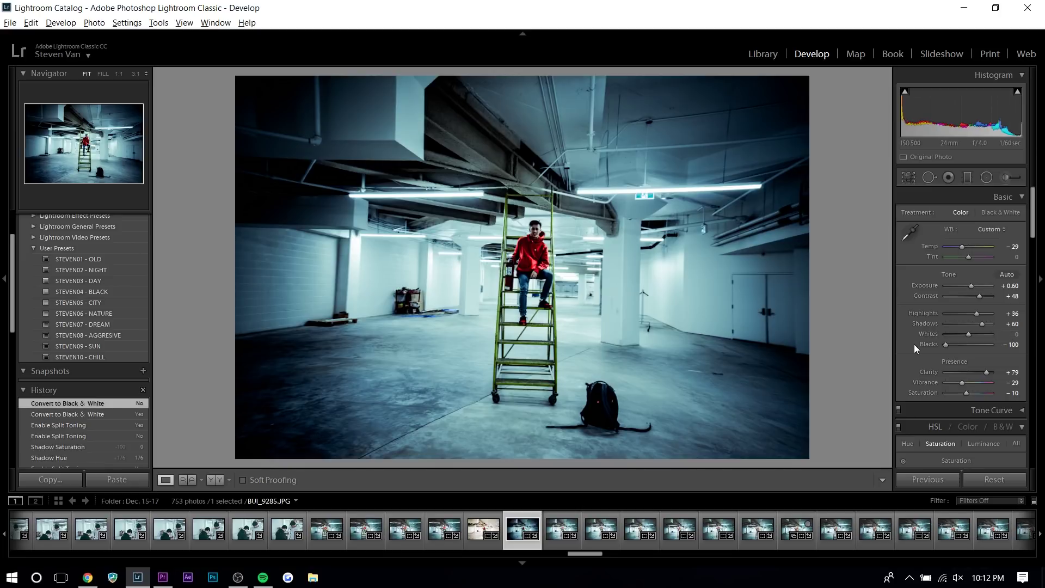
{"action": "scroll", "coordinate": [913, 344], "scroll_direction": "down", "scroll_amount": 10}
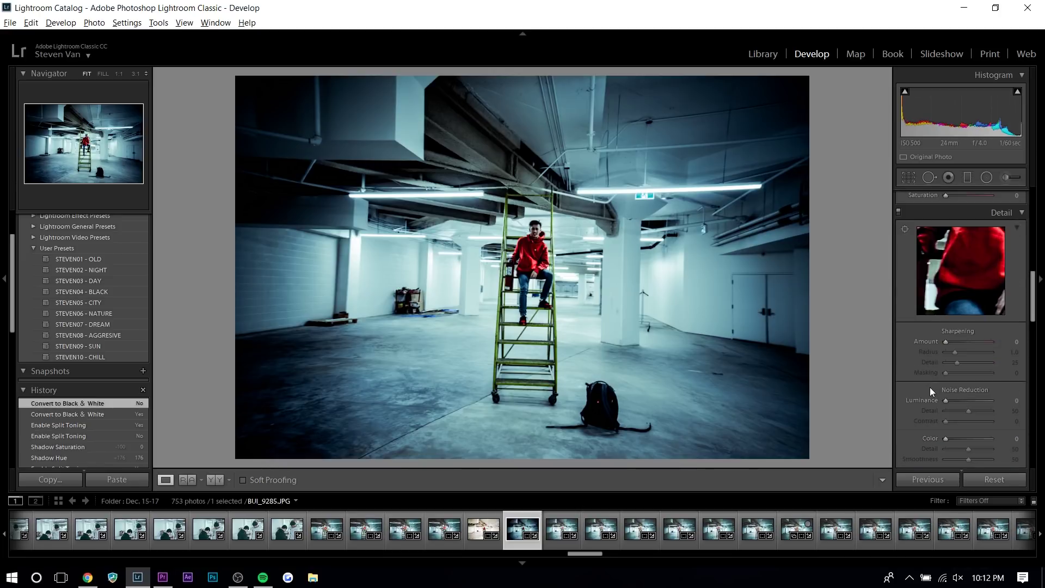
{"action": "scroll", "coordinate": [930, 387], "scroll_direction": "down", "scroll_amount": 3}
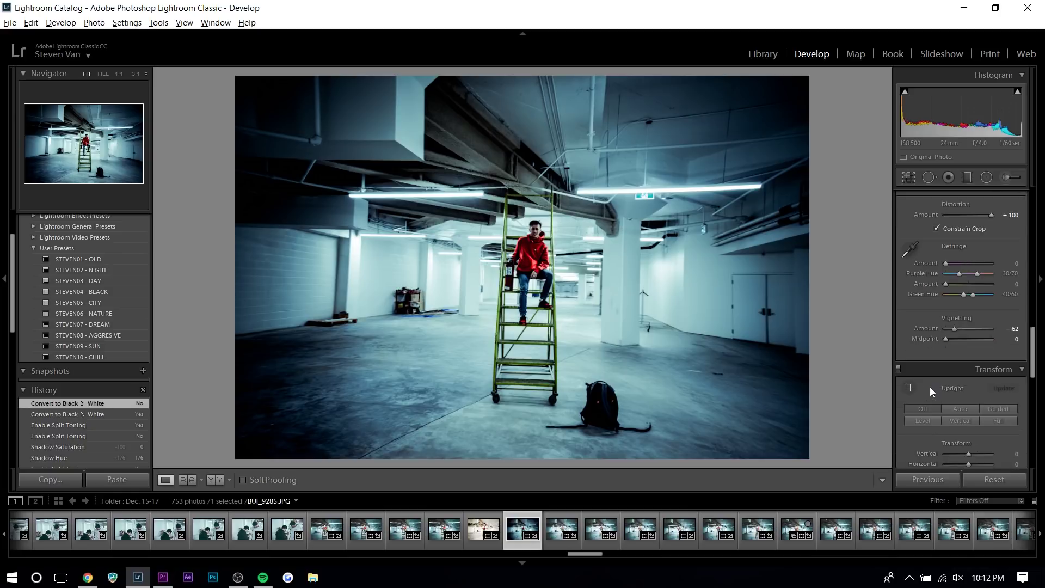